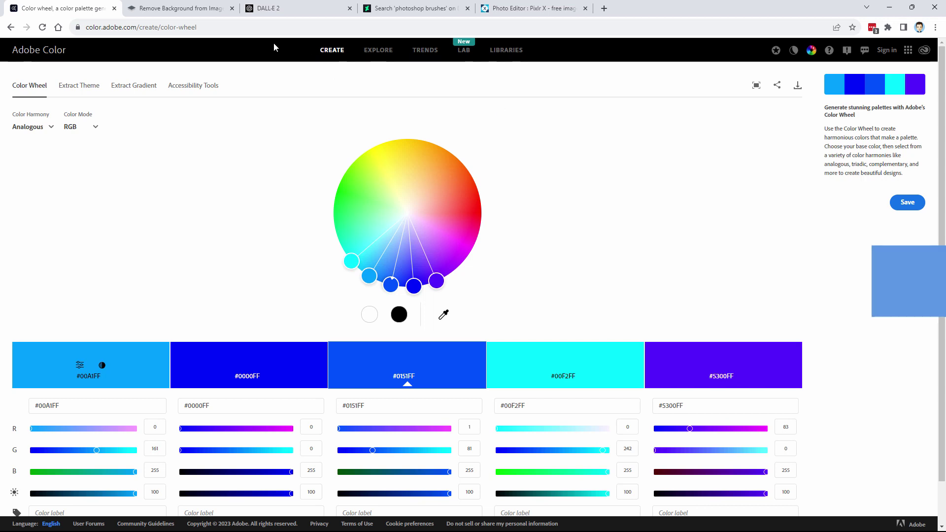
# Drag the wheel's base node into the blues to build a palette based on #0123FF.
pyautogui.click(251, 31)
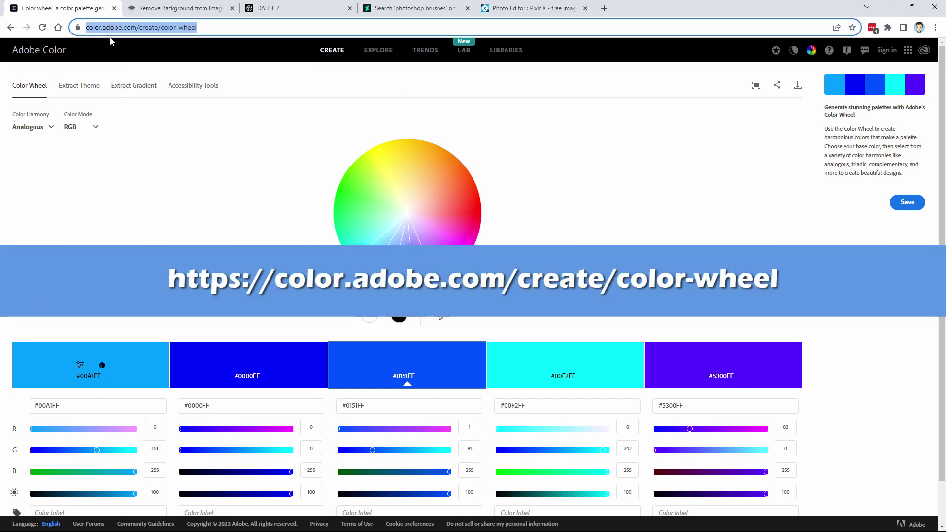
pyautogui.click(316, 29)
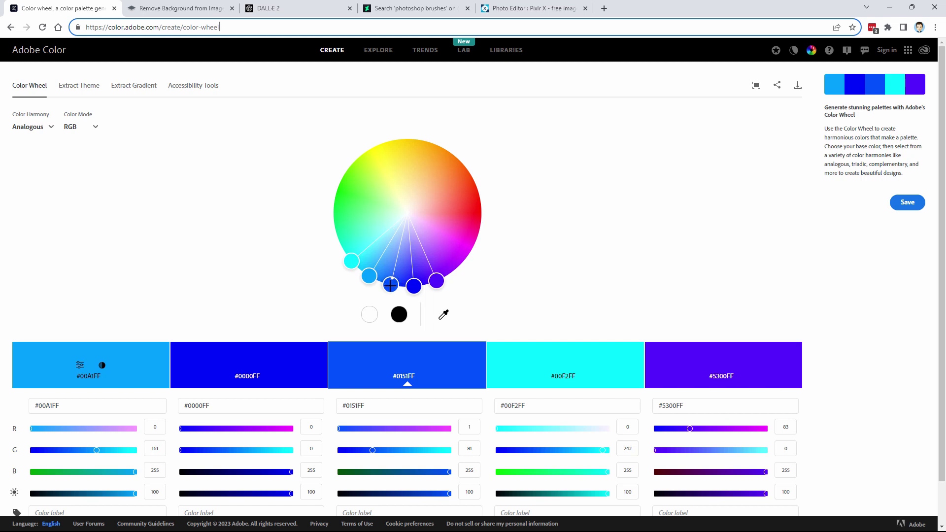
pyautogui.moveTo(390, 285); pyautogui.dragTo(494, 190)
pyautogui.click(409, 283)
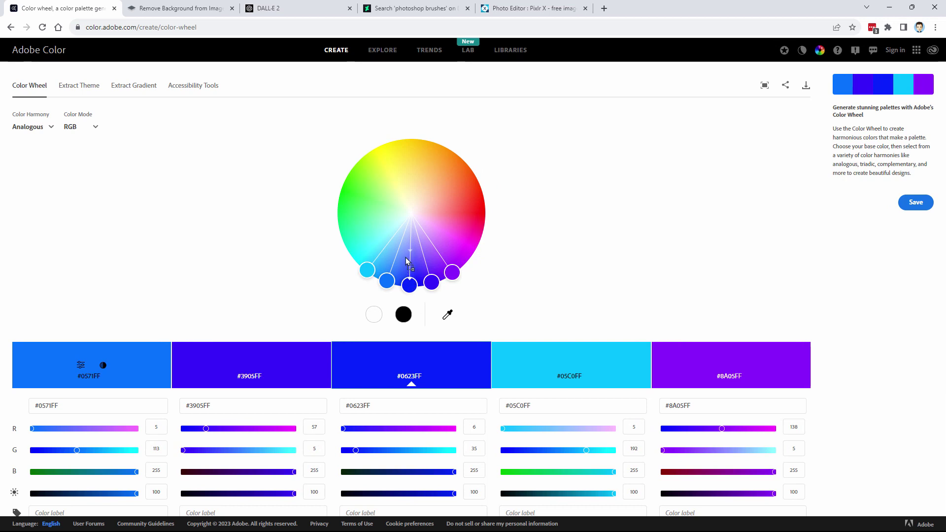
pyautogui.moveTo(407, 262); pyautogui.dragTo(403, 301)
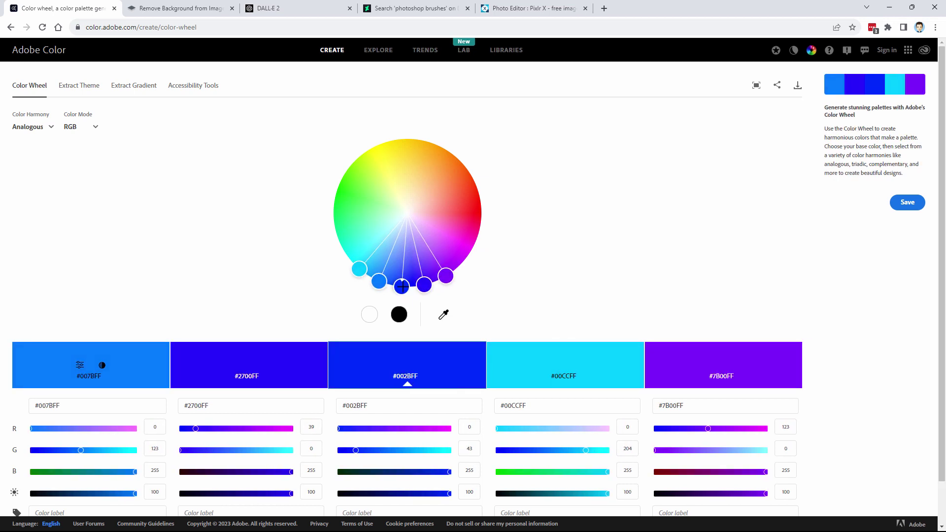
pyautogui.moveTo(404, 282)
pyautogui.mouseDown()
pyautogui.moveTo(413, 274)
pyautogui.moveTo(404, 286)
pyautogui.mouseUp()
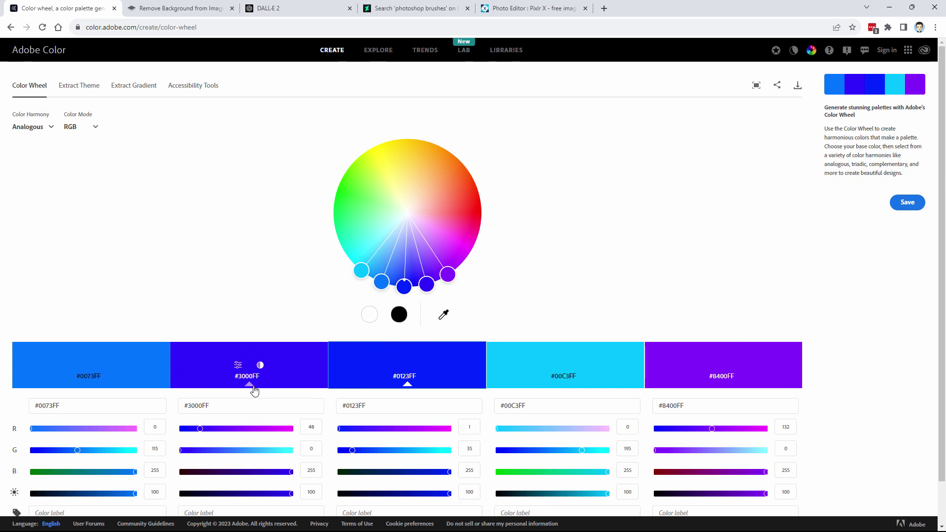
# Copy the base colour's hex code #0123FF.
pyautogui.click(369, 406)
pyautogui.hotkey('ctrl', 'c')
pyautogui.click(400, 405)
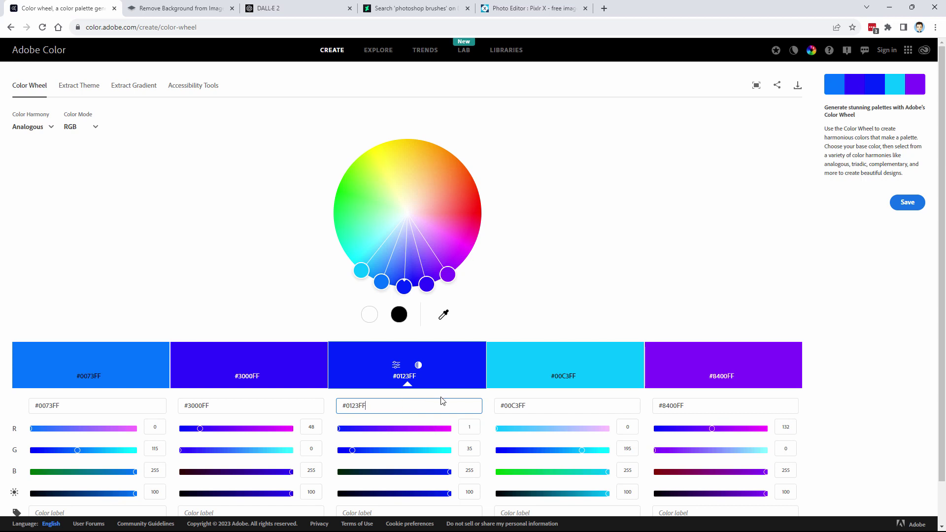
pyautogui.click(400, 376)
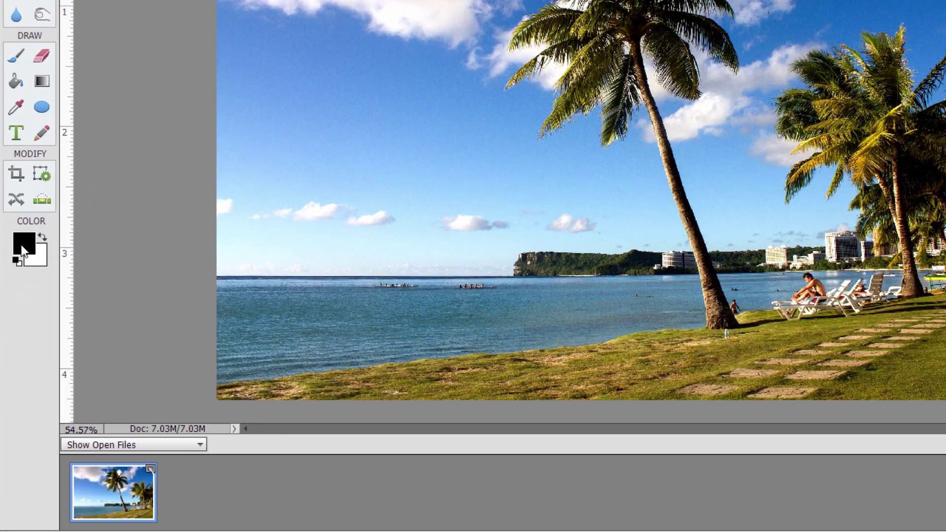
# Paste #0123FF over 000000 in the foreground colour picker's hex field and confirm.
pyautogui.click(20, 269)
pyautogui.click(349, 285)
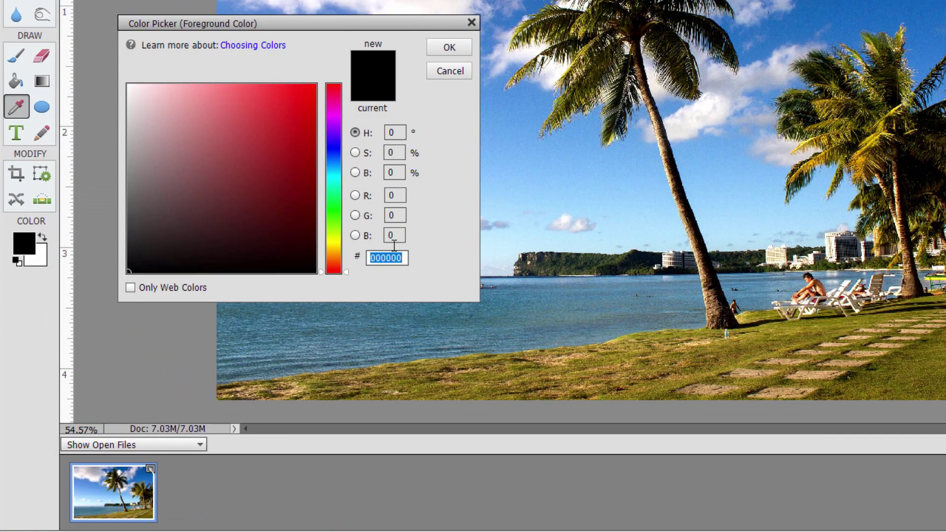
pyautogui.rightClick(389, 260)
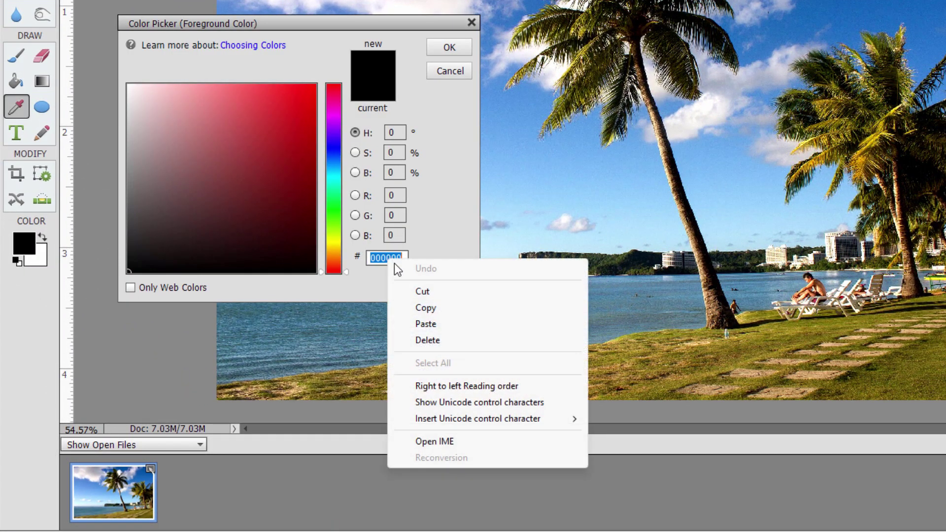
pyautogui.click(427, 321)
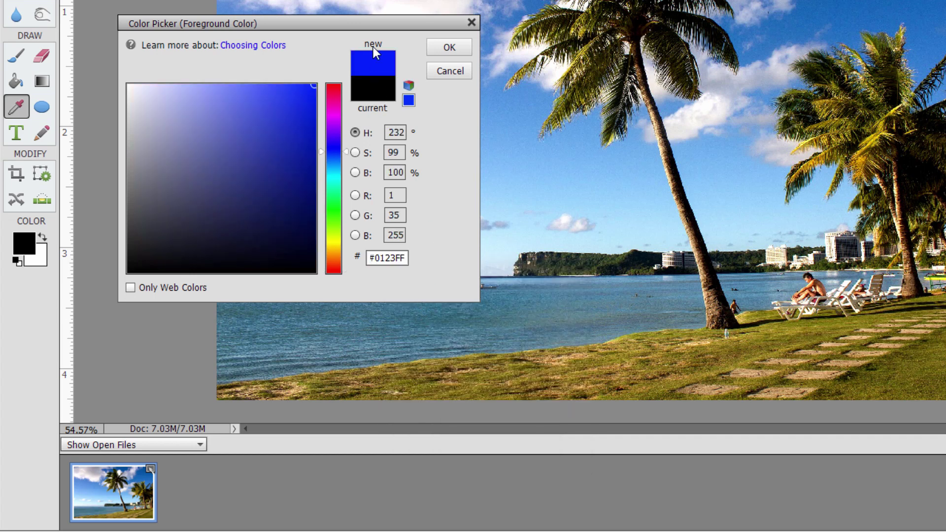
pyautogui.click(435, 53)
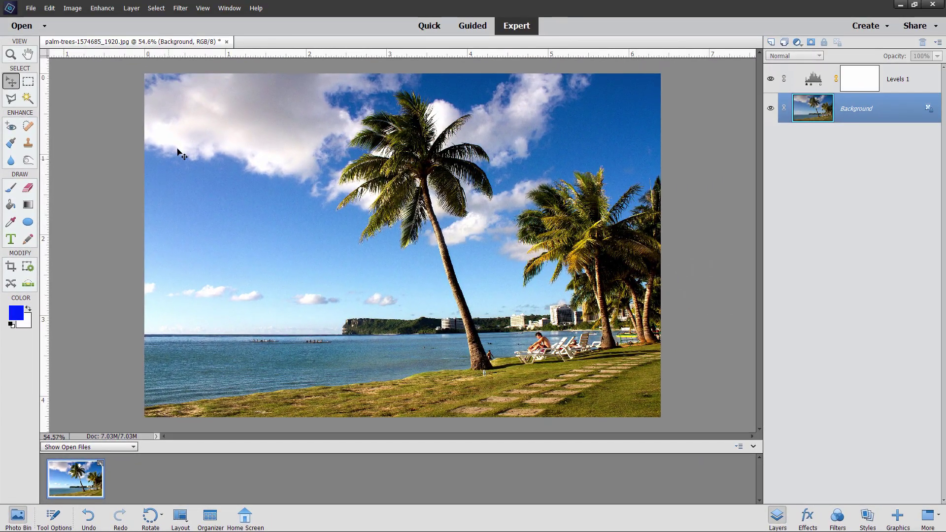
# Show the Color Swatches panel and add the blue foreground as a new default-named swatch.
pyautogui.click(230, 8)
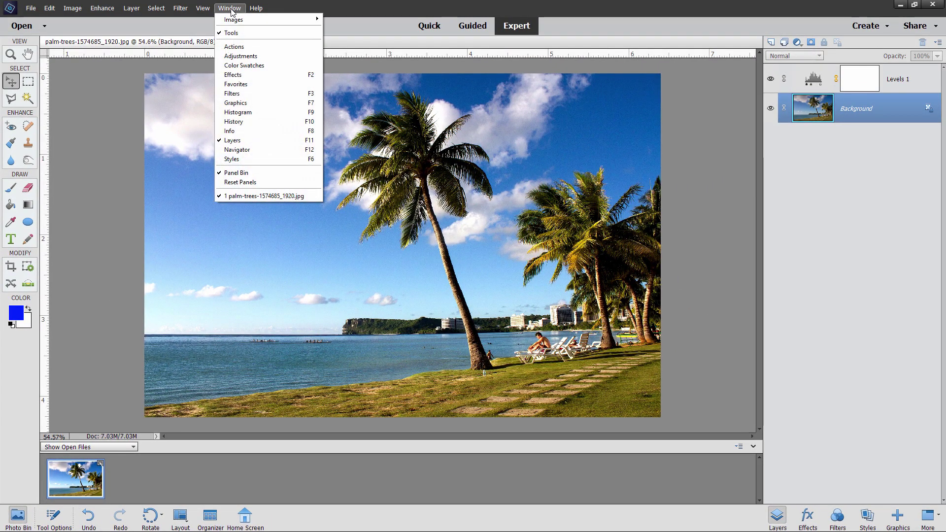
pyautogui.press('Escape')
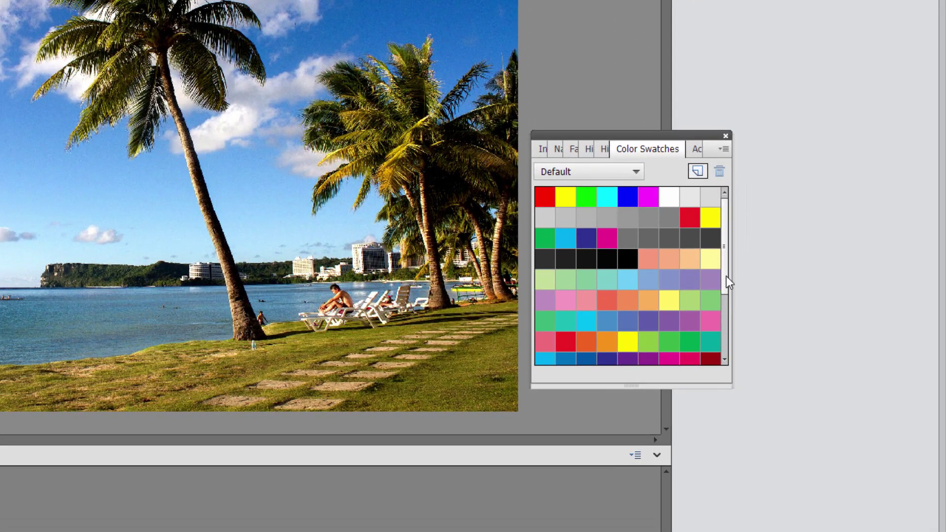
pyautogui.moveTo(727, 277); pyautogui.dragTo(729, 385)
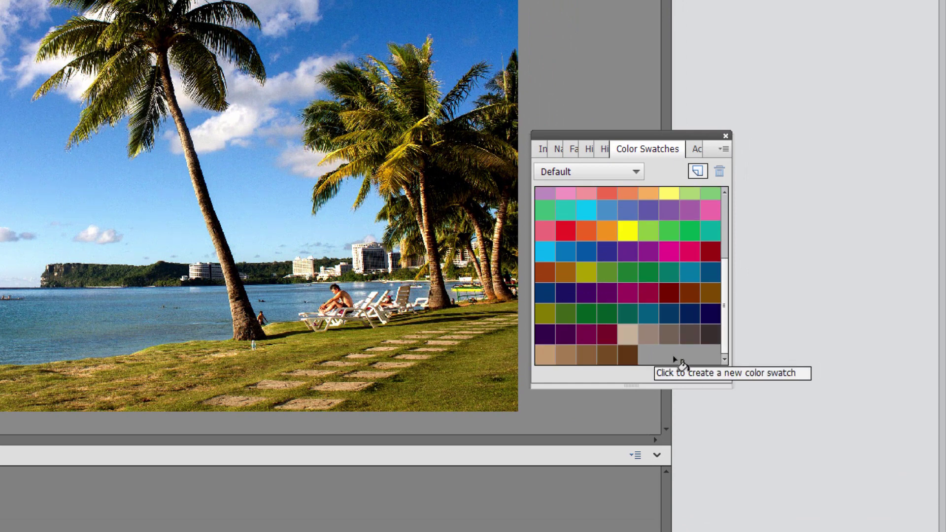
pyautogui.click(660, 362)
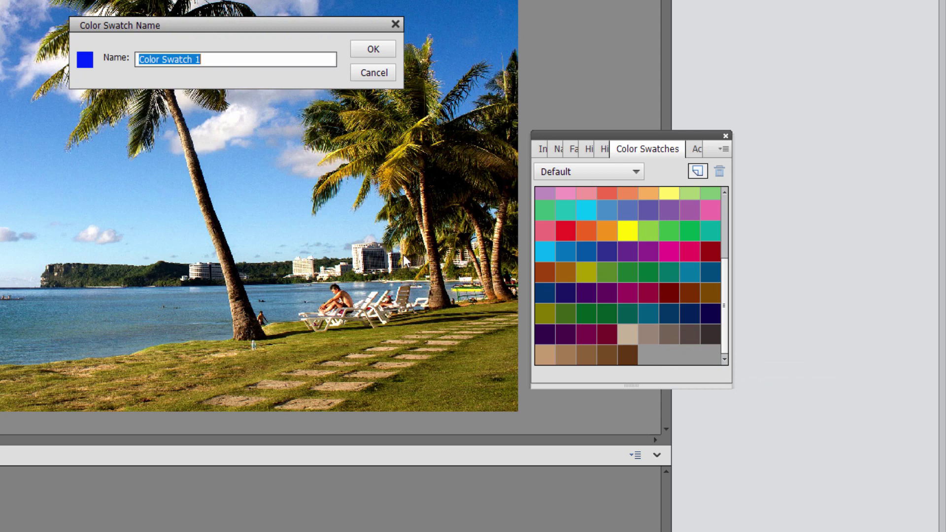
pyautogui.click(375, 50)
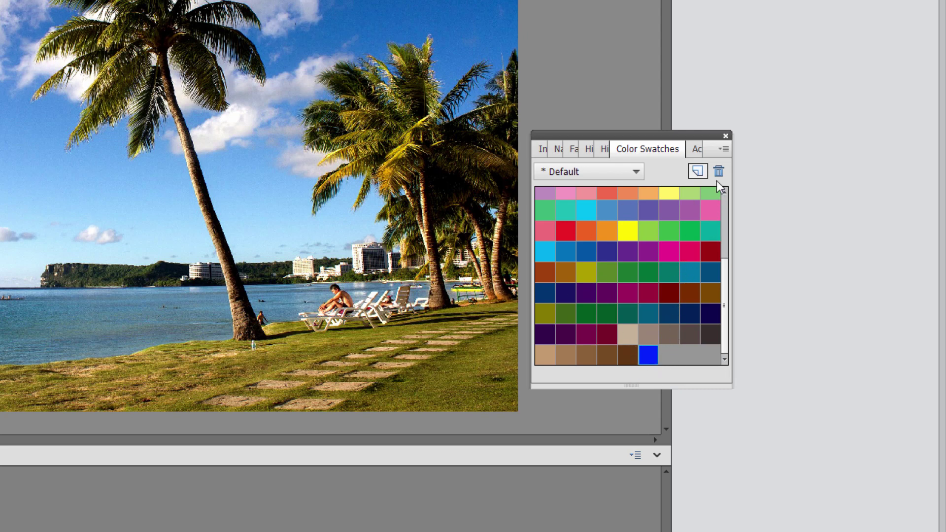
# Save the swatch set to a file from the panel's options menu.
pyautogui.click(724, 148)
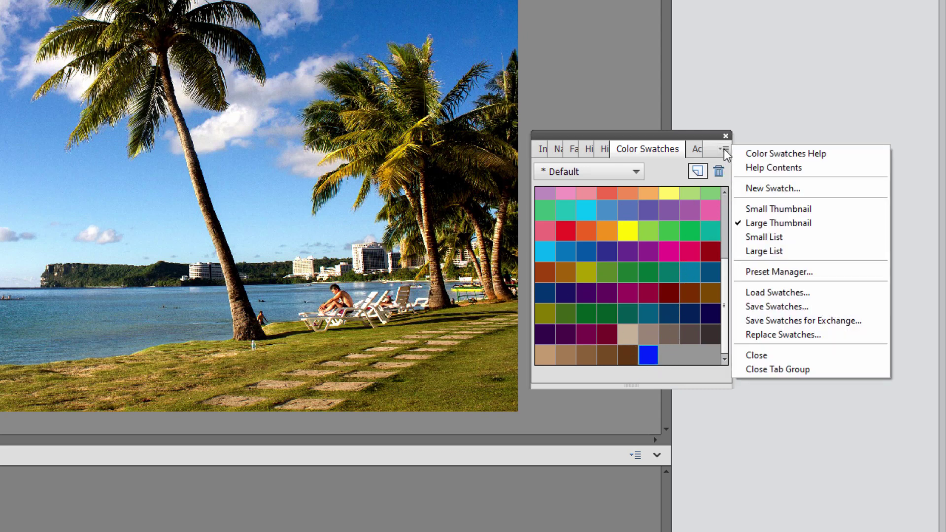
pyautogui.click(788, 307)
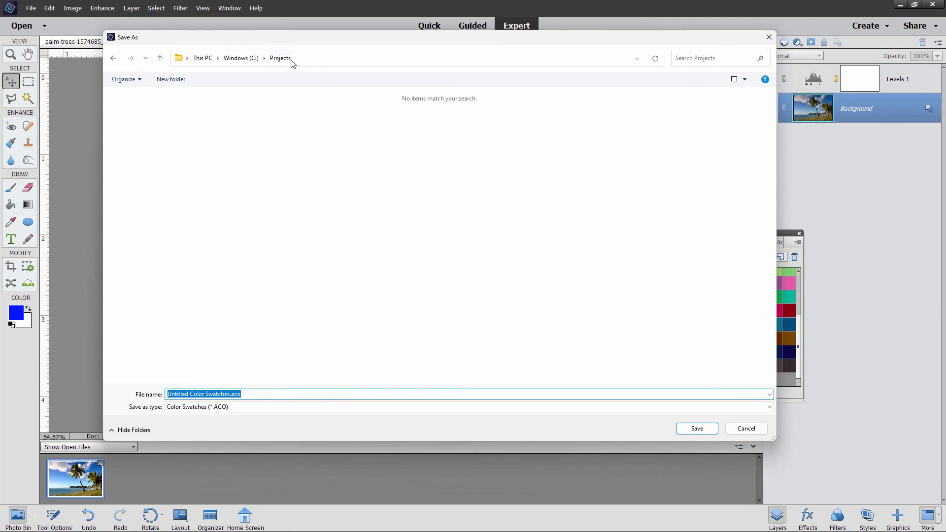
pyautogui.click(702, 427)
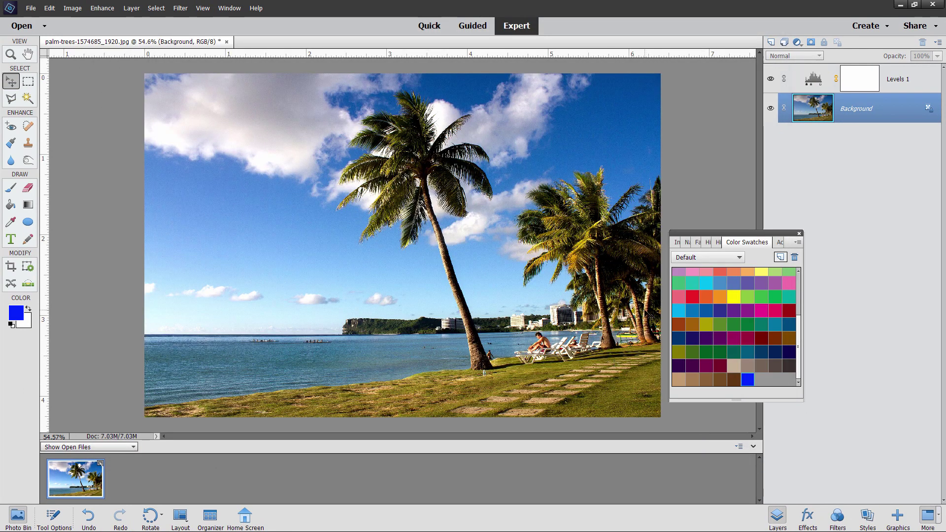
pyautogui.click(798, 242)
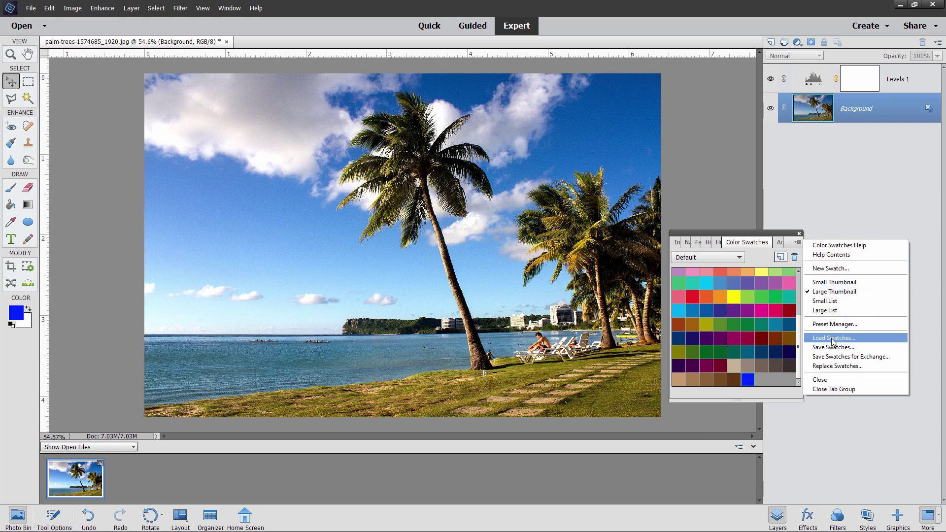
pyautogui.click(731, 183)
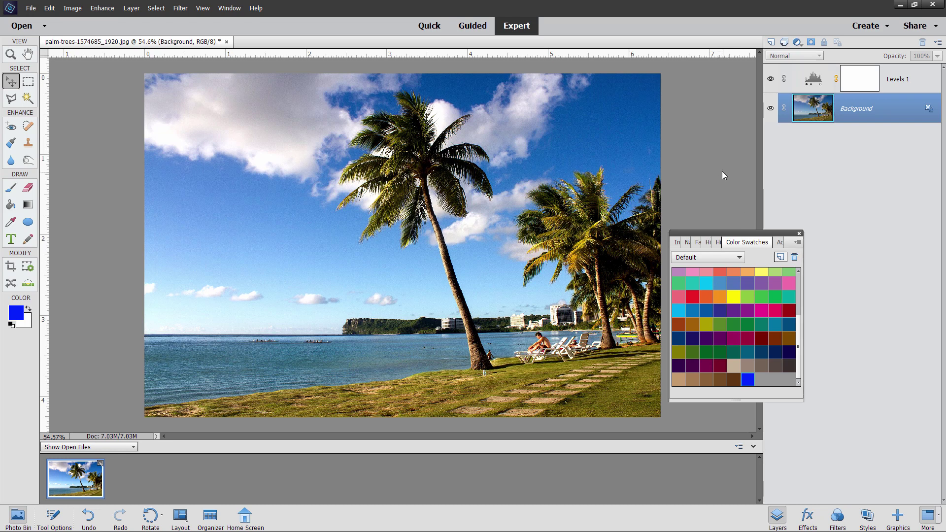
# Switch back to the Adobe Color wheel page with the blue analogous palette.
pyautogui.hotkey('alt', 'Tab')
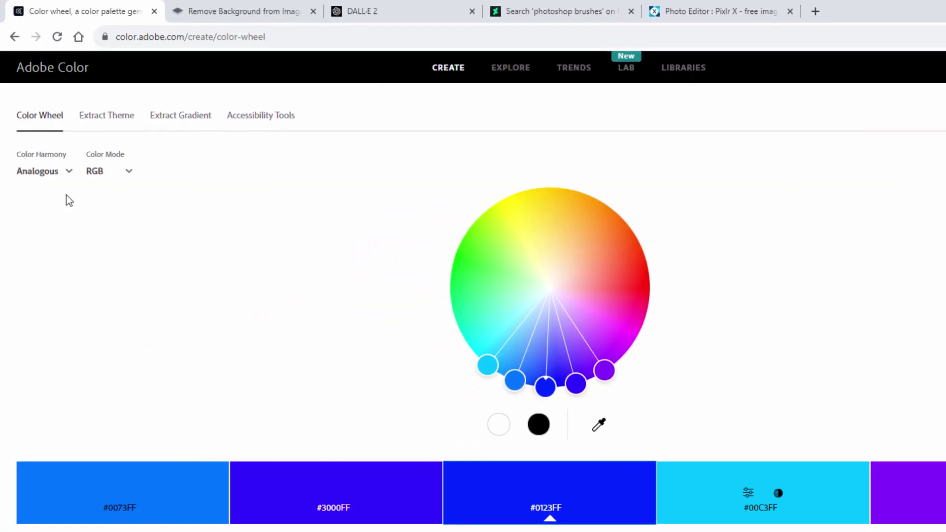
# Try Monochromatic, Triad and Complementary harmonies, rotating the base between lighter blue and violet.
pyautogui.click(57, 182)
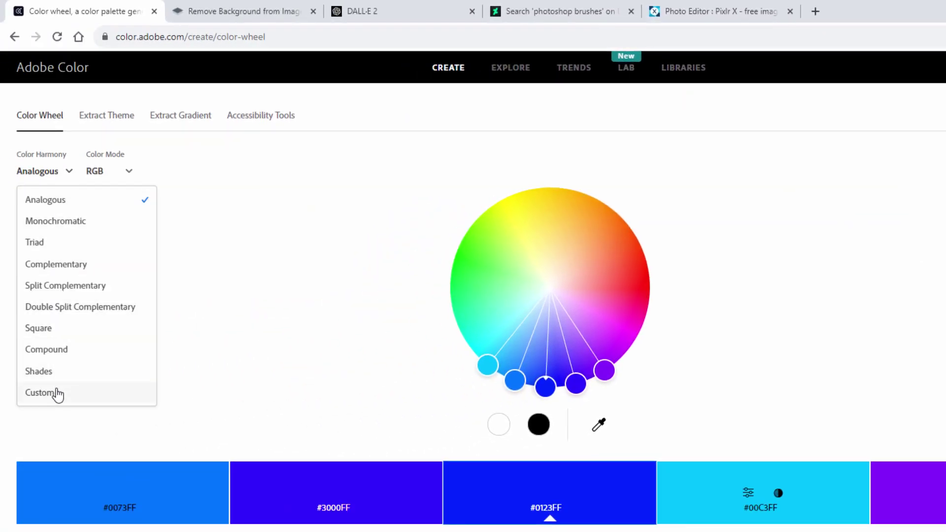
pyautogui.click(47, 223)
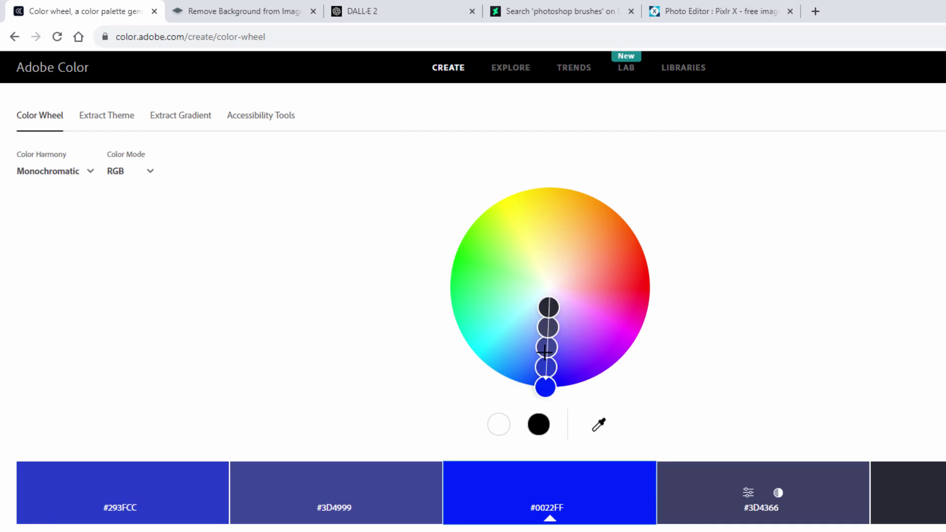
pyautogui.click(49, 171)
pyautogui.click(46, 242)
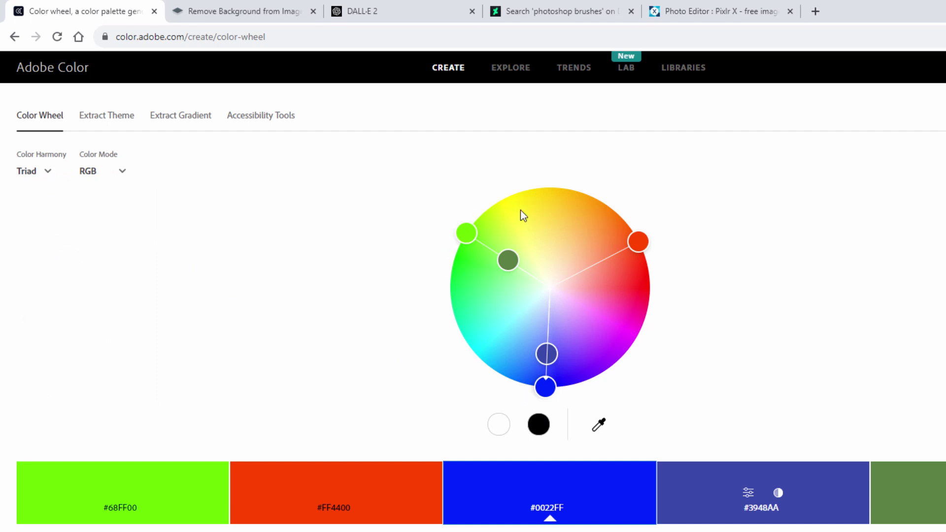
pyautogui.click(47, 171)
pyautogui.click(39, 268)
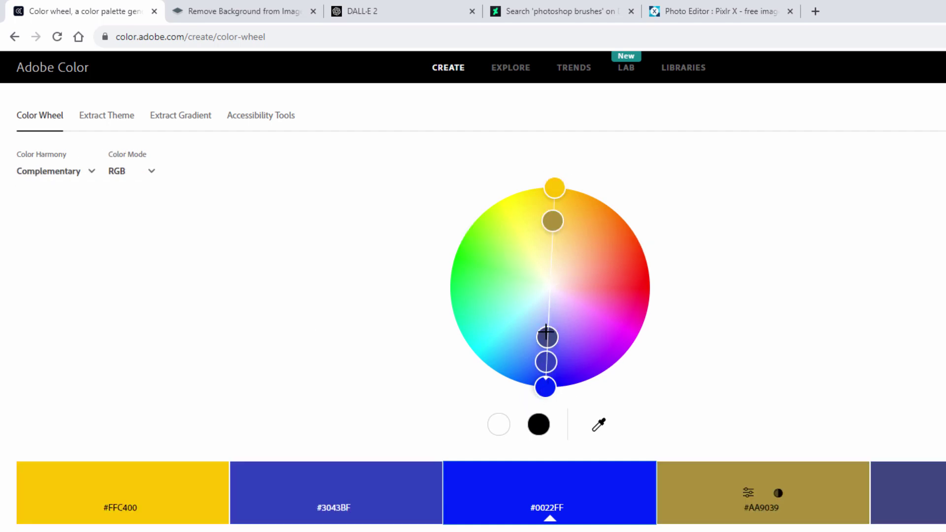
pyautogui.moveTo(542, 387)
pyautogui.mouseDown()
pyautogui.moveTo(473, 361)
pyautogui.moveTo(463, 340)
pyautogui.moveTo(529, 380)
pyautogui.moveTo(614, 370)
pyautogui.moveTo(580, 385)
pyautogui.mouseUp()
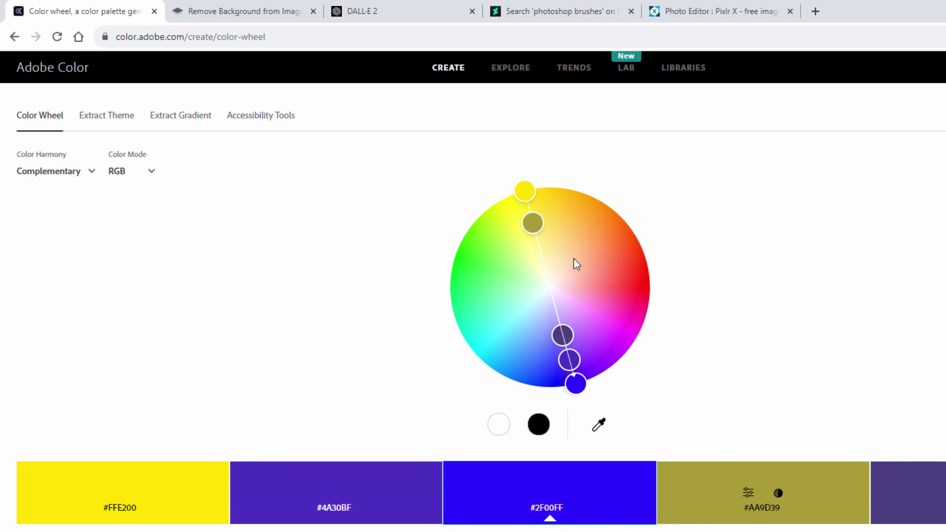
pyautogui.moveTo(579, 379)
pyautogui.mouseDown()
pyautogui.moveTo(507, 376)
pyautogui.moveTo(475, 354)
pyautogui.moveTo(518, 385)
pyautogui.moveTo(615, 396)
pyautogui.moveTo(604, 376)
pyautogui.moveTo(484, 380)
pyautogui.moveTo(517, 394)
pyautogui.moveTo(568, 394)
pyautogui.mouseUp()
# Cycle through Split Complementary, Double Split Complementary, Square, Compound and Shades, ending on Custom.
pyautogui.click(69, 174)
pyautogui.click(58, 285)
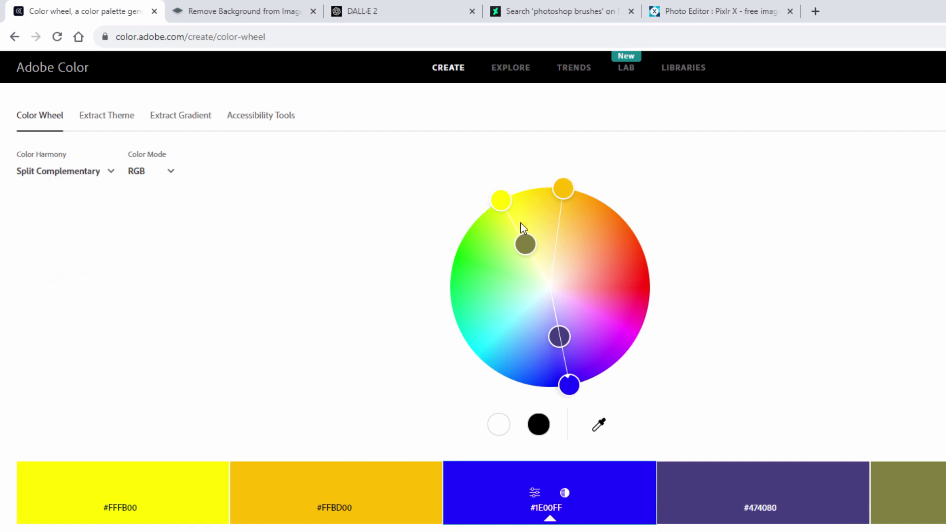
pyautogui.click(97, 172)
pyautogui.click(68, 312)
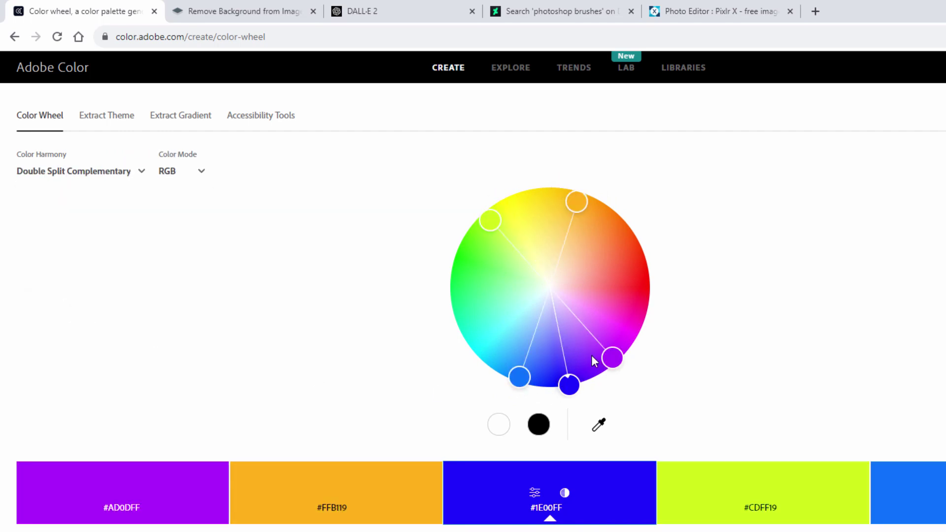
pyautogui.click(97, 171)
pyautogui.click(66, 327)
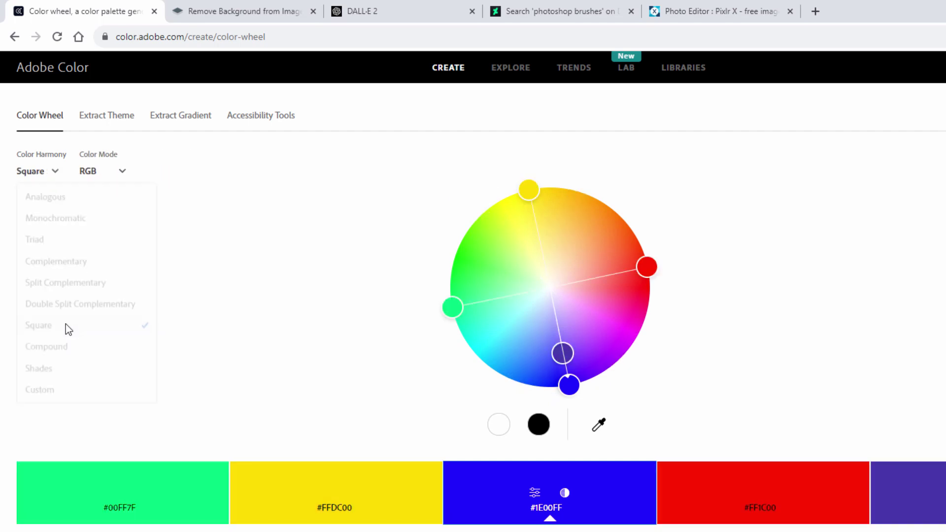
pyautogui.click(37, 171)
pyautogui.click(46, 350)
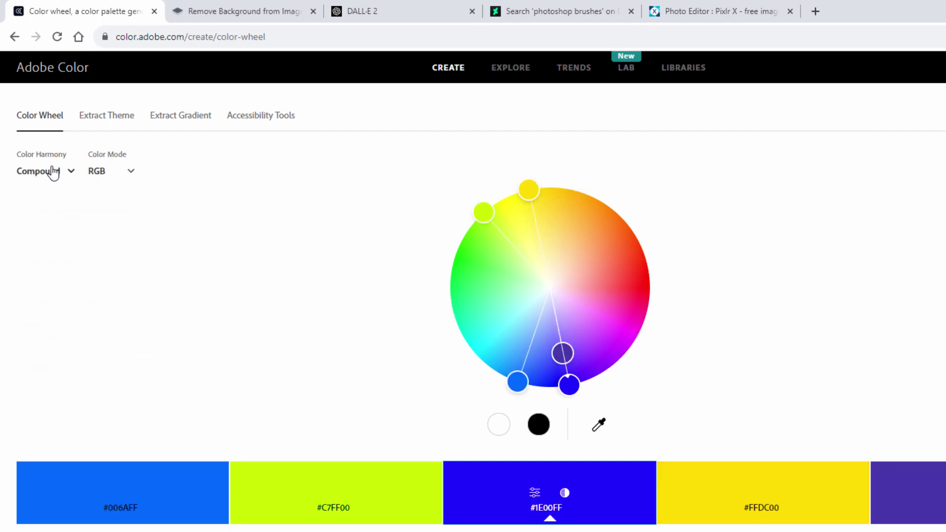
pyautogui.click(53, 172)
pyautogui.click(39, 372)
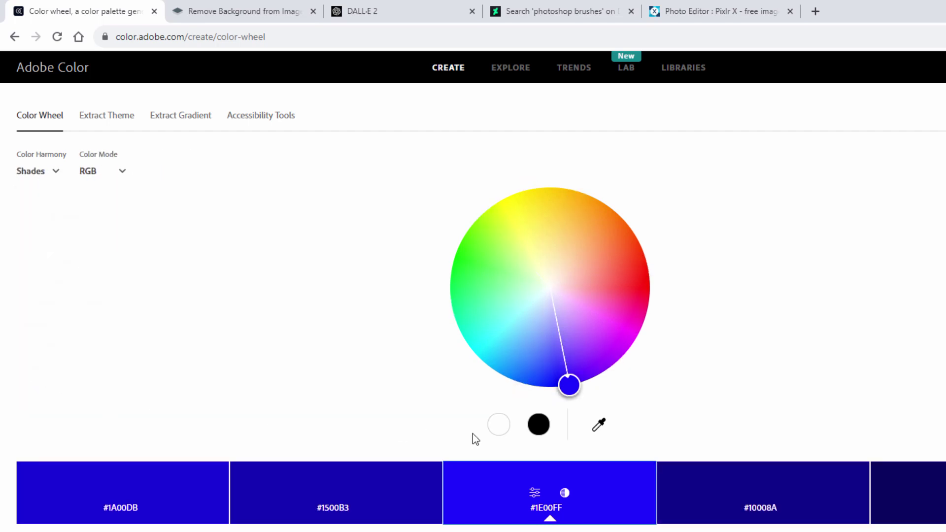
pyautogui.click(55, 173)
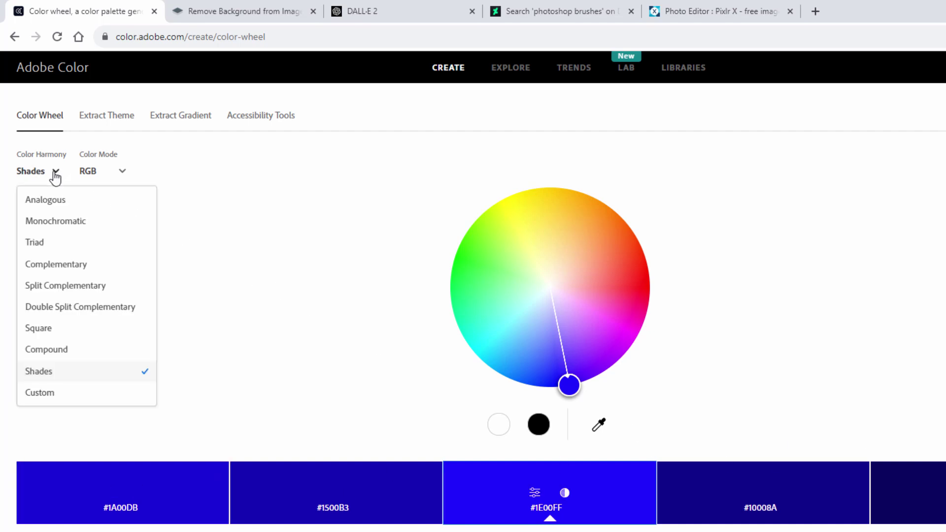
pyautogui.click(45, 393)
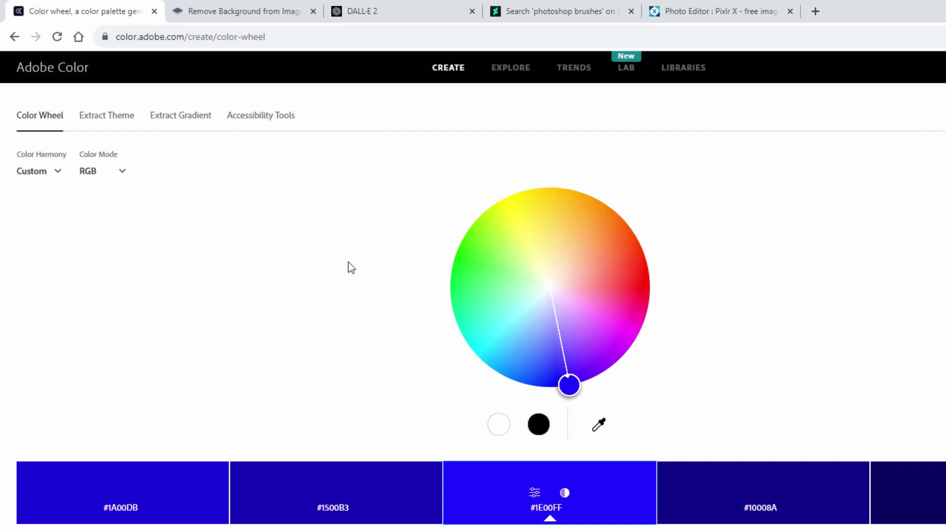
# Switch the harmony to Analogous and keep RGB as the colour mode.
pyautogui.click(50, 176)
pyautogui.click(47, 200)
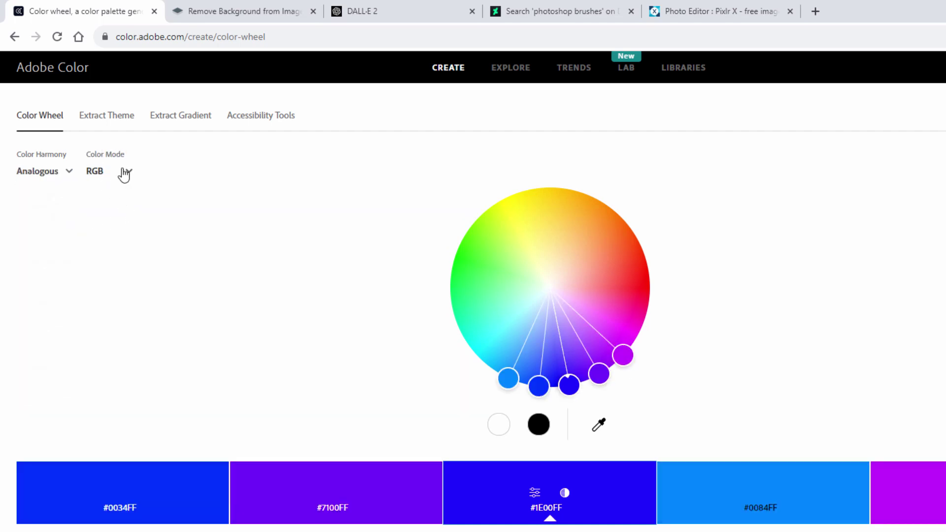
pyautogui.click(125, 175)
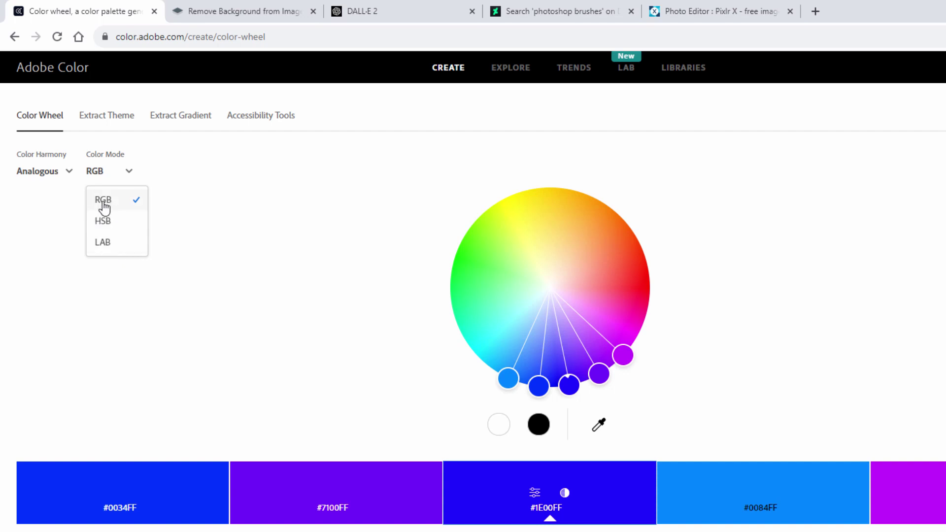
pyautogui.click(148, 176)
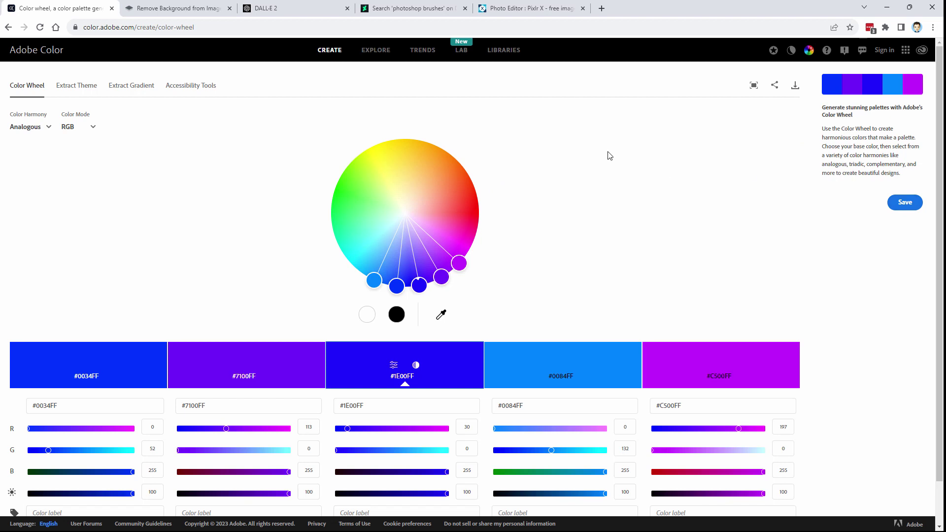
# Switch to the remove.bg 'Remove Background from Image' tab.
pyautogui.click(177, 8)
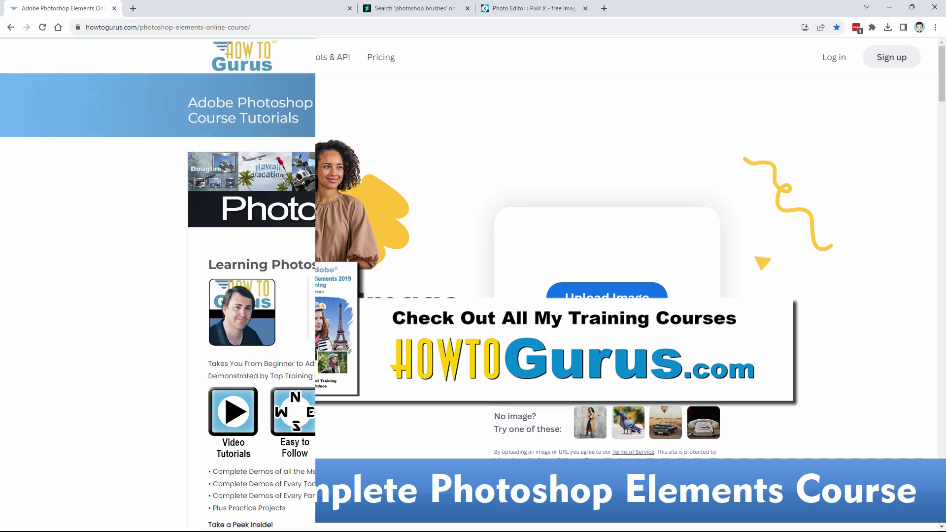
pyautogui.scroll(-6, 944, 186)
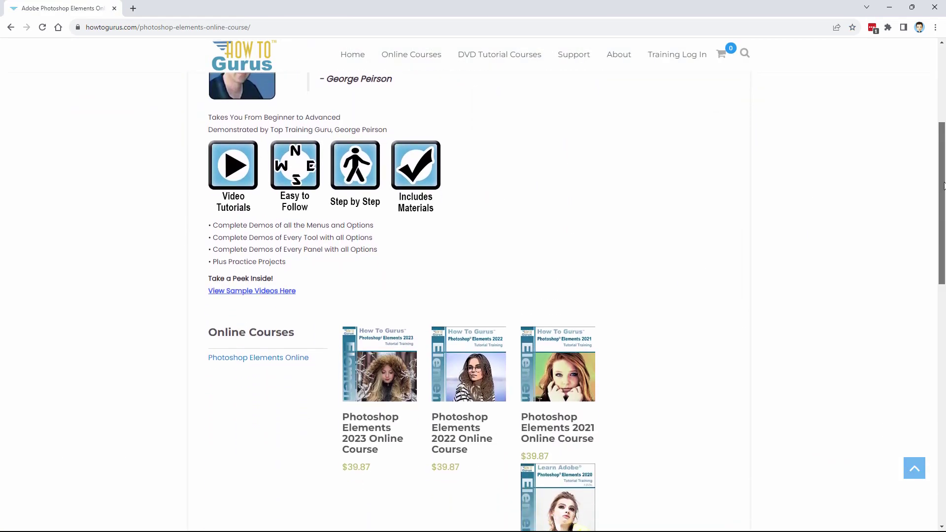
pyautogui.moveTo(943, 186); pyautogui.dragTo(942, 347)
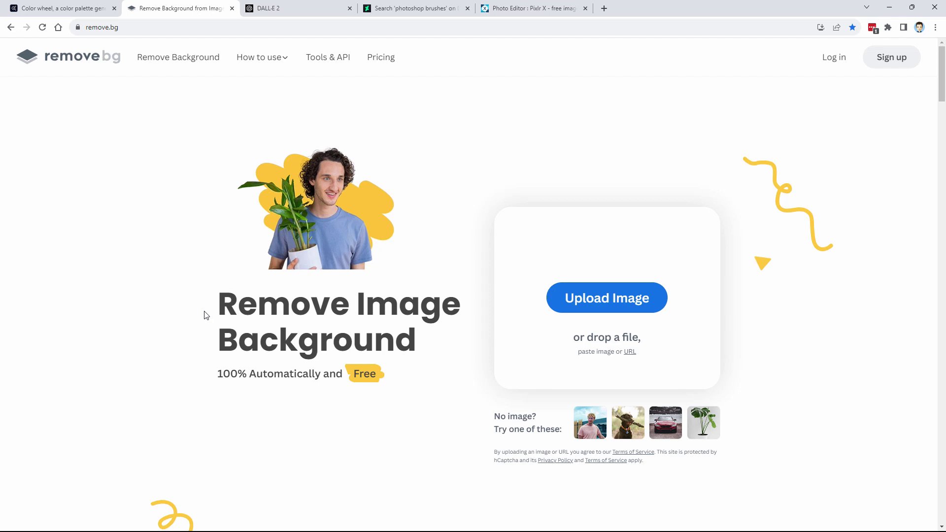
pyautogui.click(383, 58)
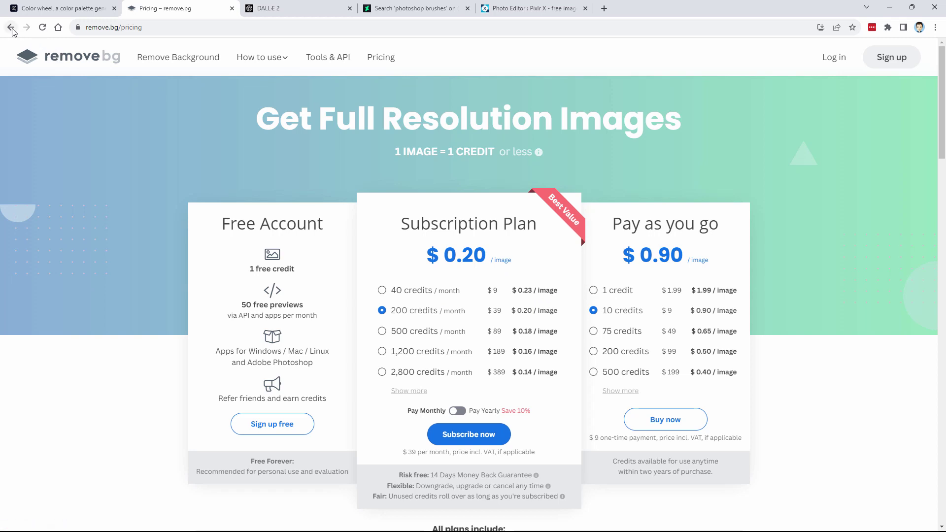
pyautogui.click(94, 62)
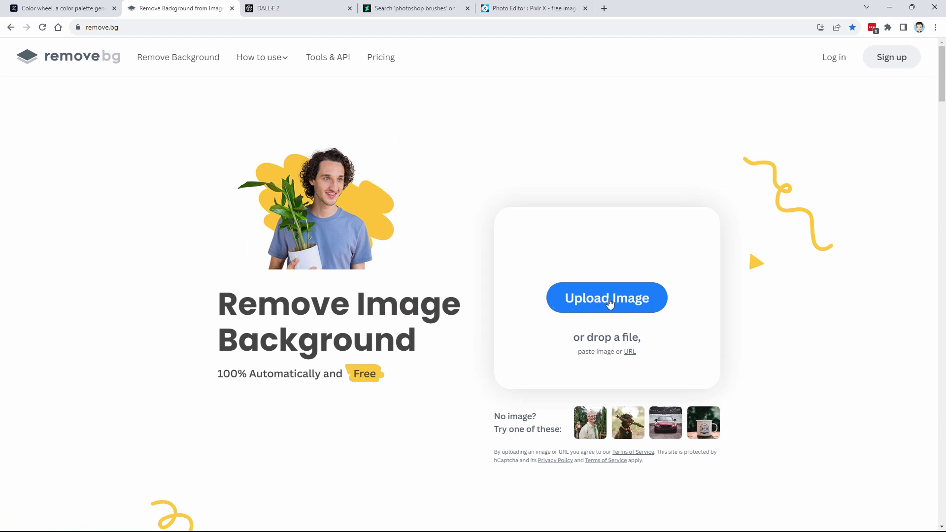
# Upload the portrait girl-422333_1920.jpg to remove.bg.
pyautogui.click(610, 302)
pyautogui.click(520, 238)
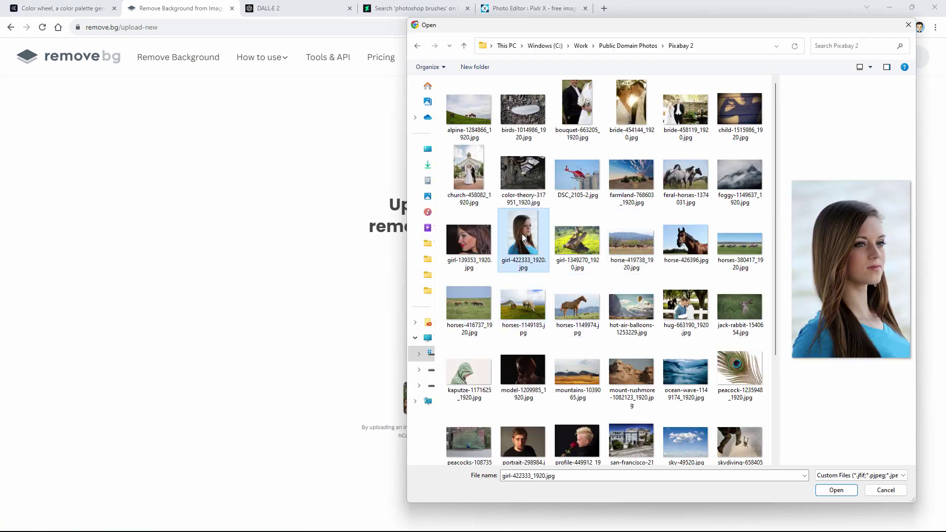
pyautogui.click(836, 490)
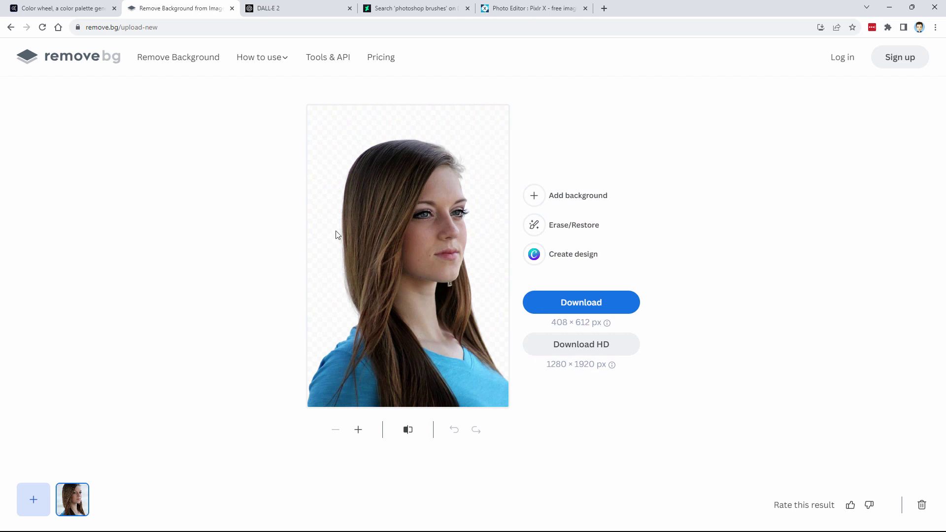
# Zoom into the cutout and pan around the hair and face to inspect the edges.
pyautogui.click(358, 430)
pyautogui.click(358, 430)
pyautogui.click(359, 429)
pyautogui.moveTo(335, 366); pyautogui.dragTo(388, 332)
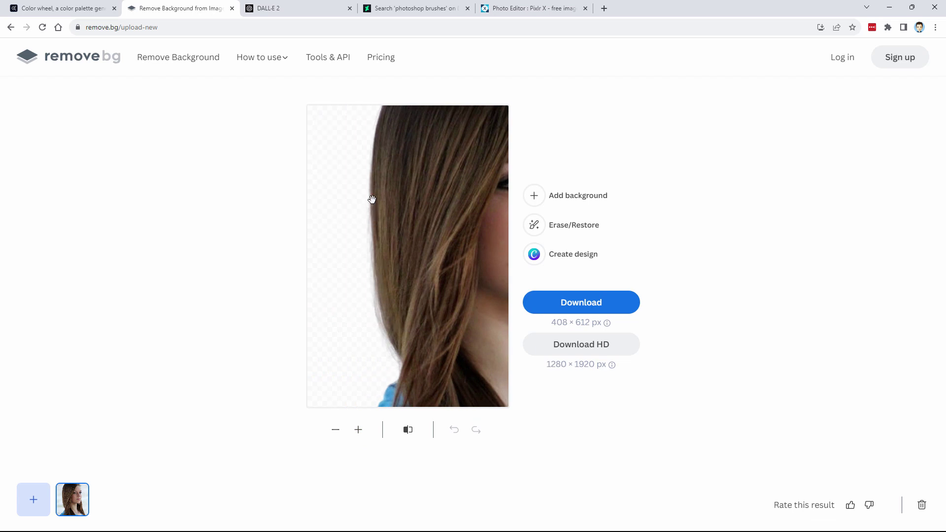
pyautogui.moveTo(374, 192); pyautogui.dragTo(365, 313)
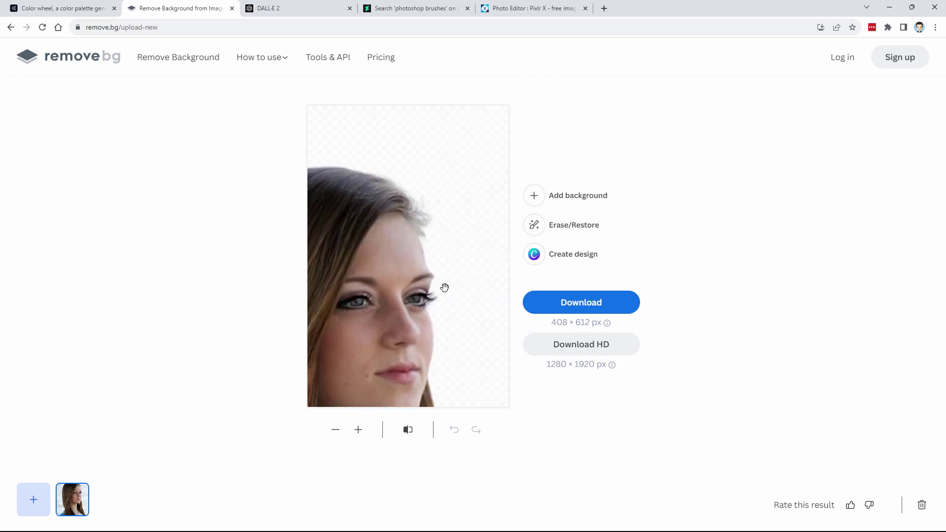
pyautogui.scroll(-4, 418, 261)
pyautogui.scroll(-2, 424, 263)
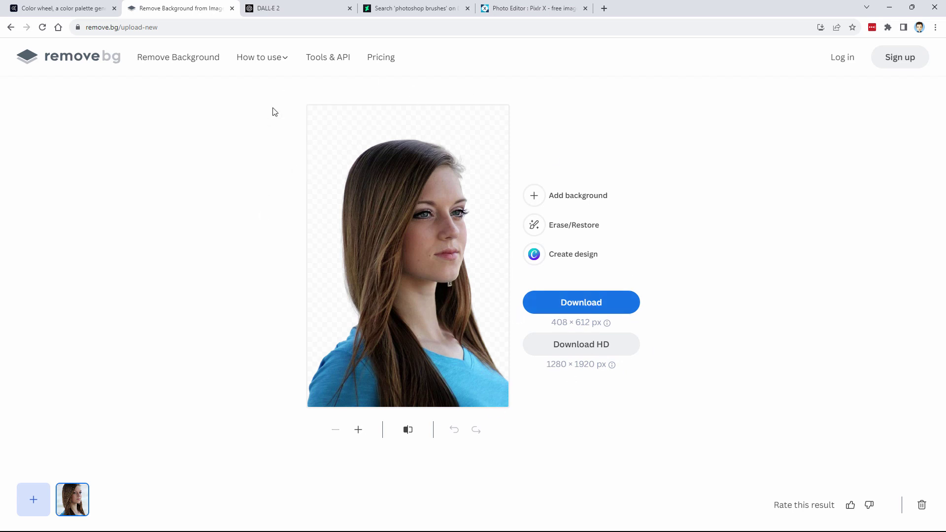
# Switch to the DALL·E 2 page on openai.com, scroll through its sections, then back up.
pyautogui.click(299, 12)
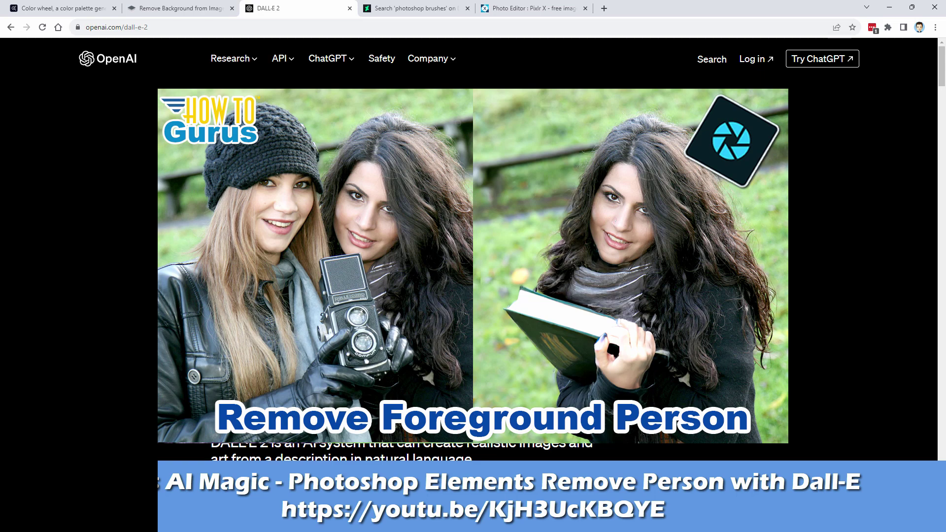
pyautogui.scroll(-3, 421, 223)
pyautogui.scroll(-7, 542, 309)
pyautogui.scroll(-6, 590, 237)
pyautogui.scroll(-2, 379, 296)
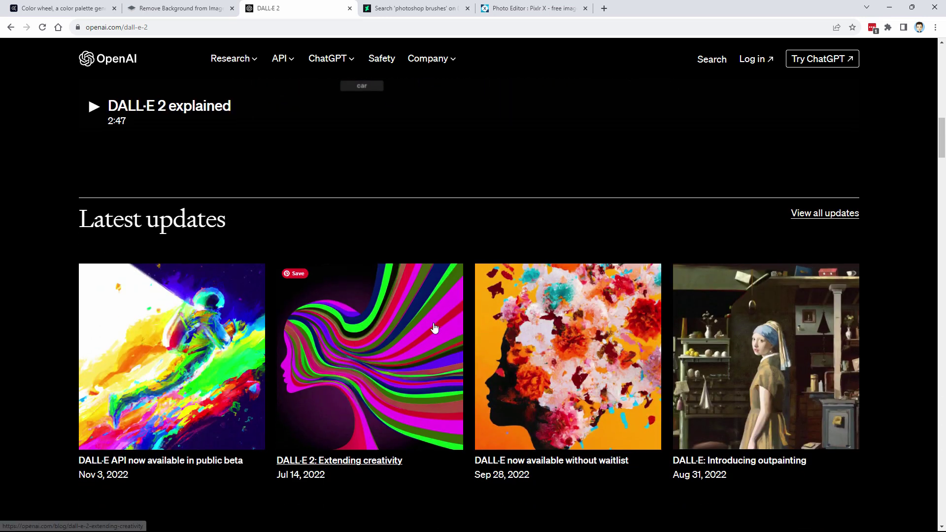
pyautogui.scroll(-7, 432, 327)
pyautogui.scroll(-5, 431, 326)
pyautogui.scroll(14, 403, 343)
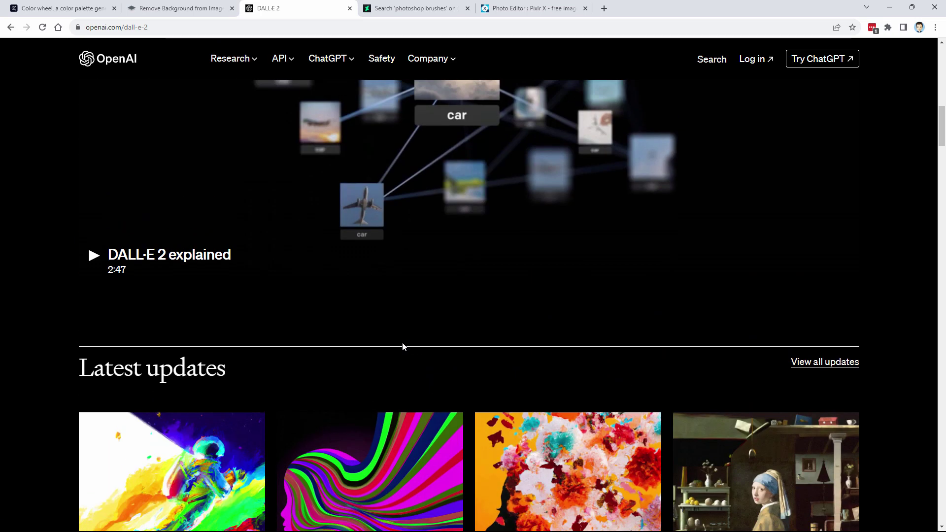
pyautogui.scroll(9, 443, 310)
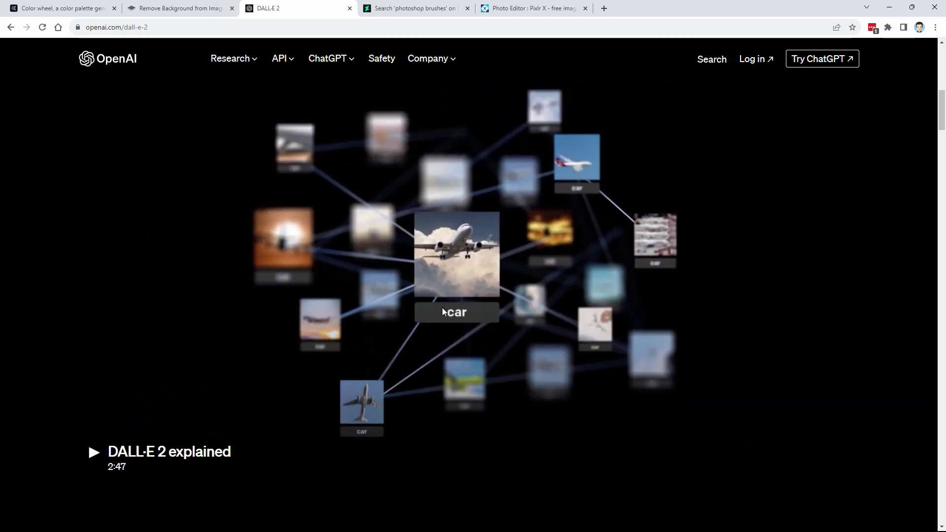
pyautogui.scroll(3, 469, 311)
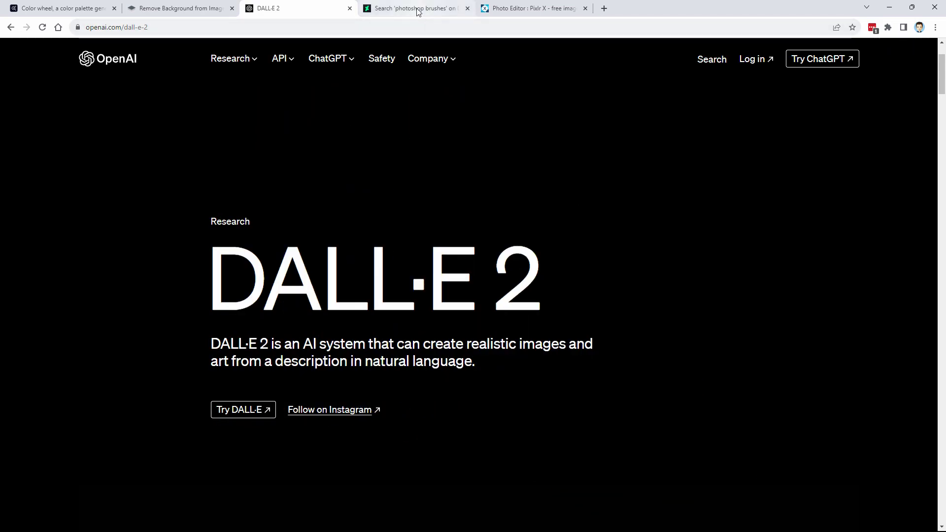
# Open the free Brushes, Paint Strokes #1 set from the photoshop brushes results and download it.
pyautogui.click(434, 9)
pyautogui.click(905, 127)
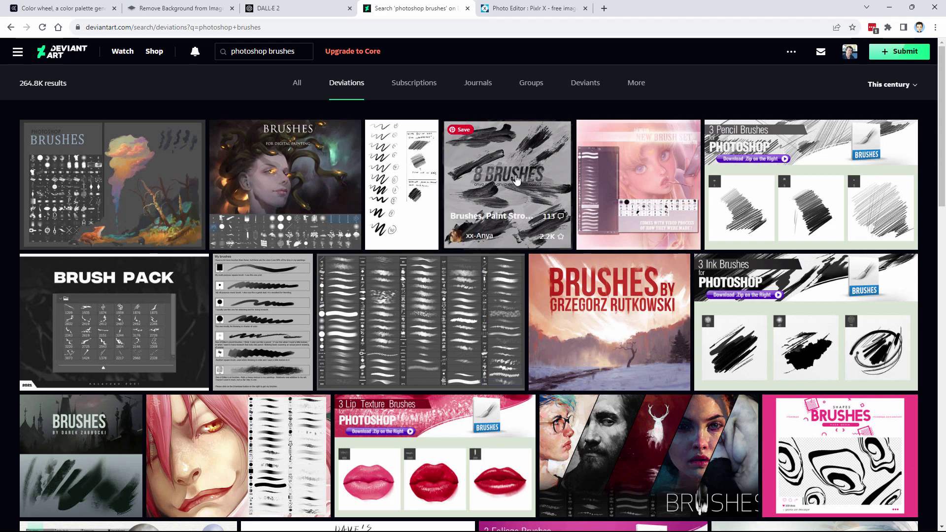
pyautogui.click(502, 196)
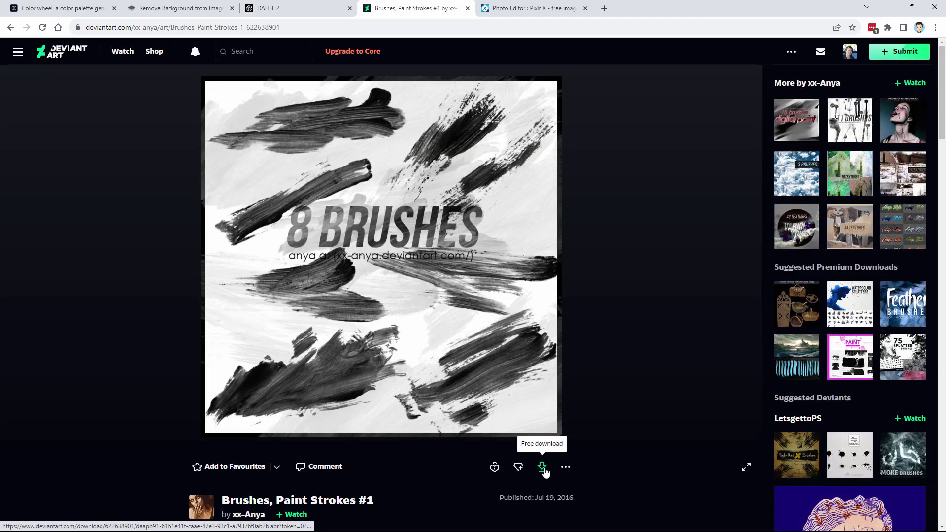
pyautogui.click(542, 463)
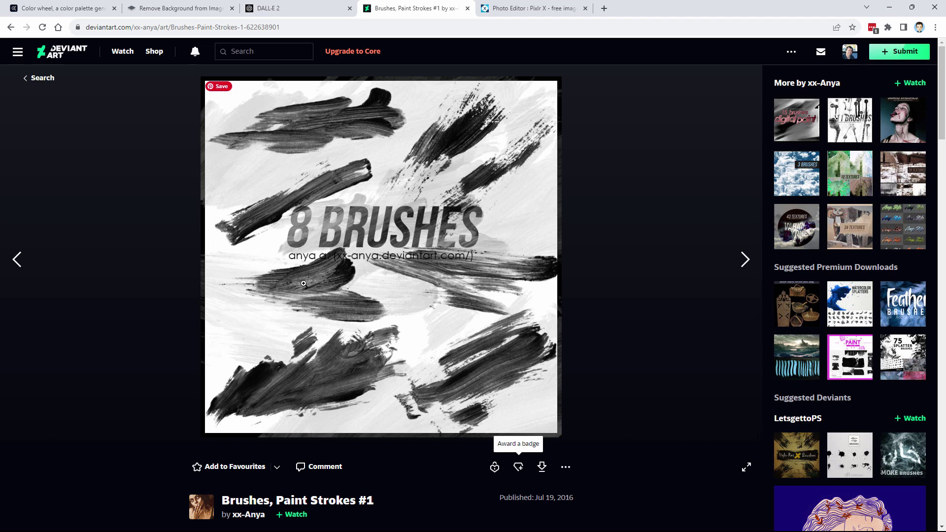
# Return to the photoshop brushes results and scroll down through more brush packs.
pyautogui.click(11, 28)
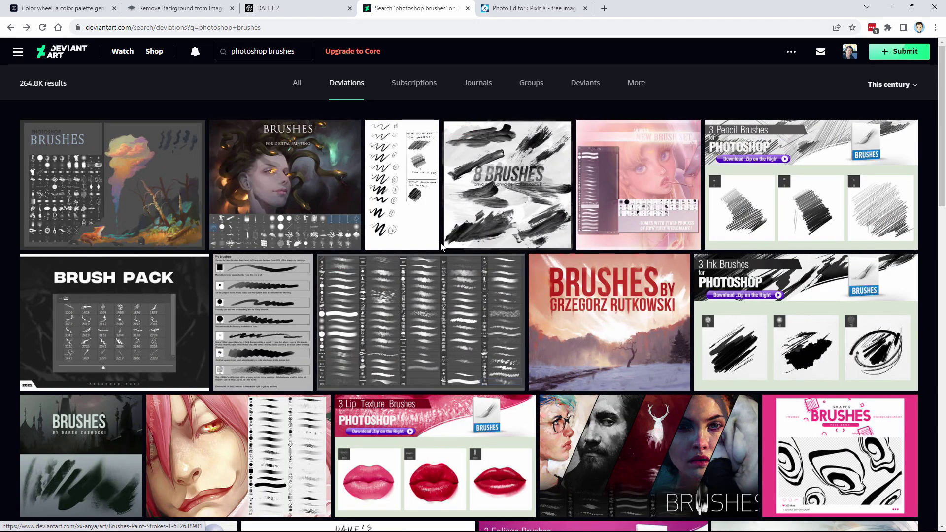
pyautogui.scroll(-5, 444, 242)
pyautogui.scroll(-6, 433, 227)
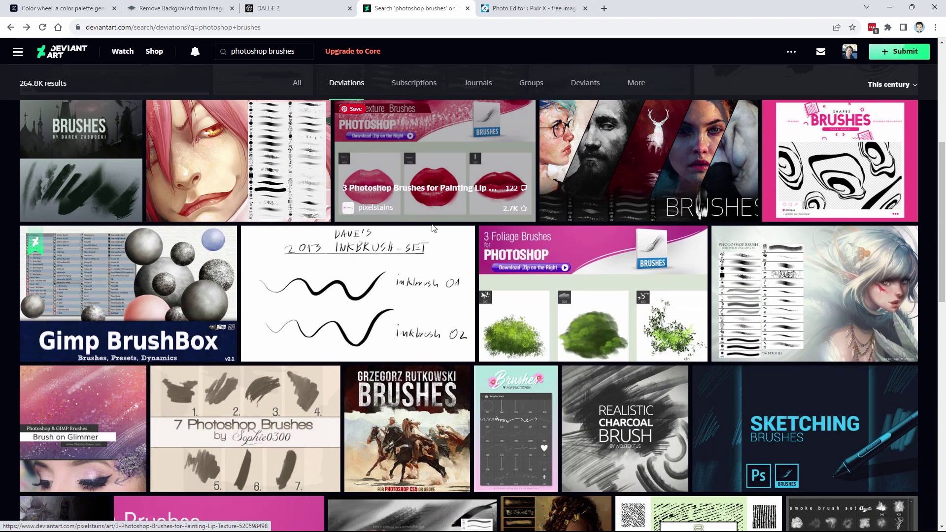
pyautogui.scroll(-2, 436, 214)
pyautogui.scroll(-3, 438, 204)
pyautogui.scroll(-2, 439, 204)
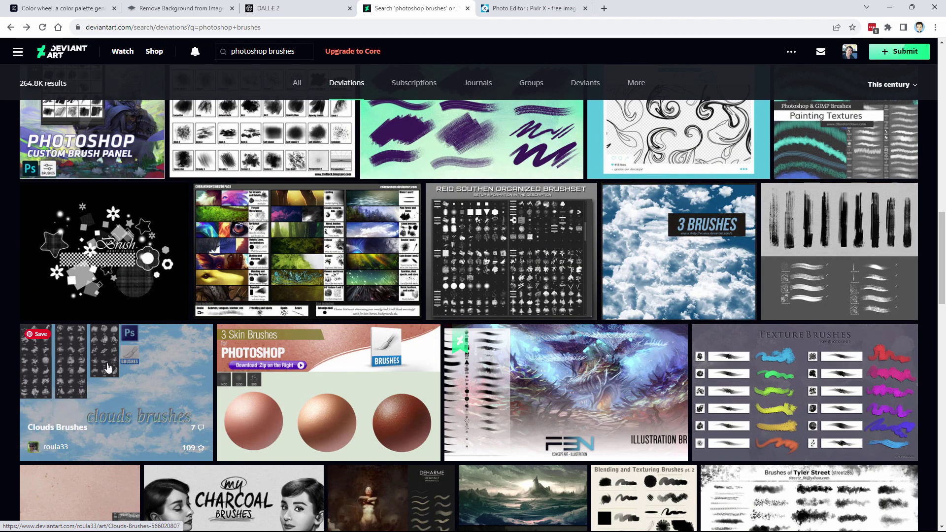
# Open the Clouds Brushes deviation and start its free download into Projects.
pyautogui.click(144, 390)
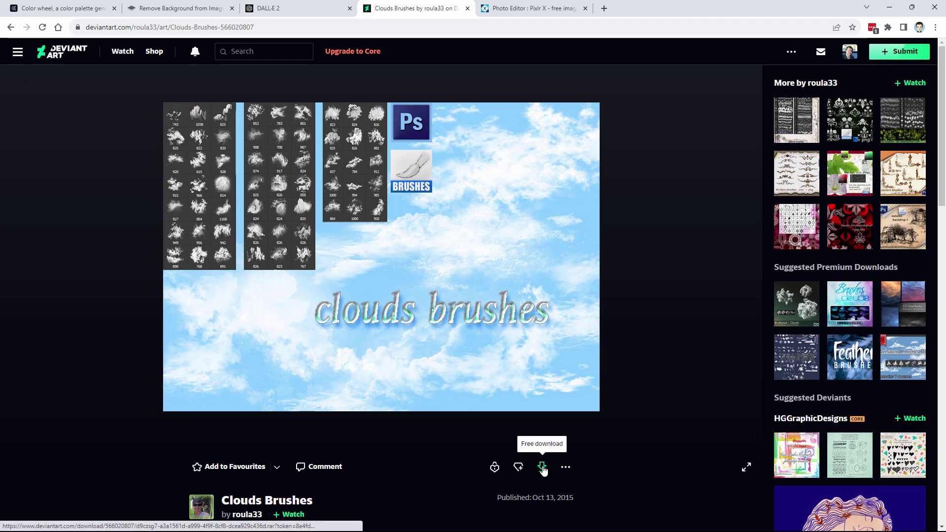
pyautogui.click(543, 469)
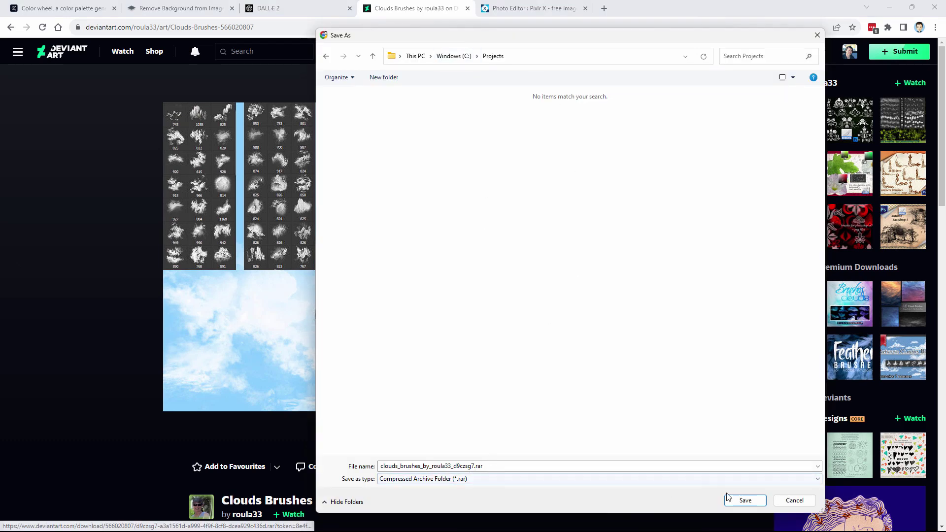
# Save the Clouds Brushes .rar into Projects and check its contents.
pyautogui.click(744, 501)
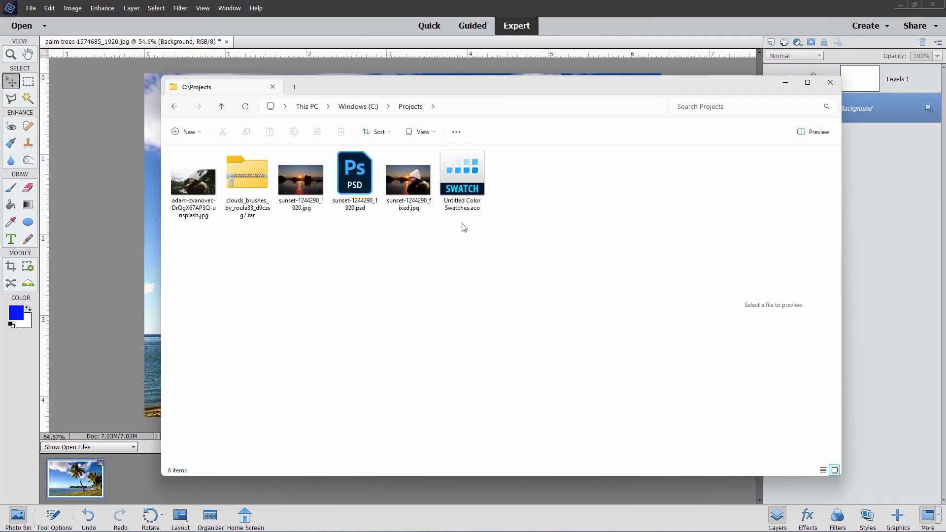
pyautogui.click(260, 197)
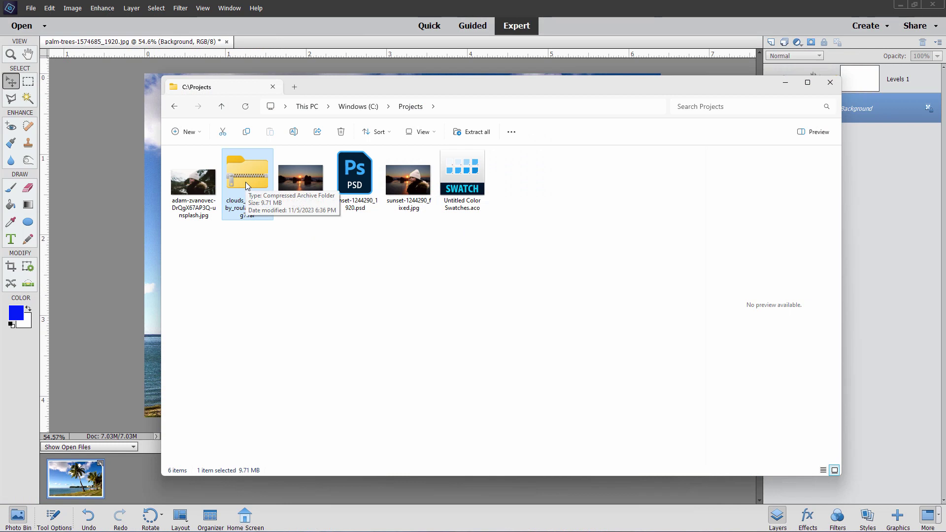
pyautogui.doubleClick(246, 182)
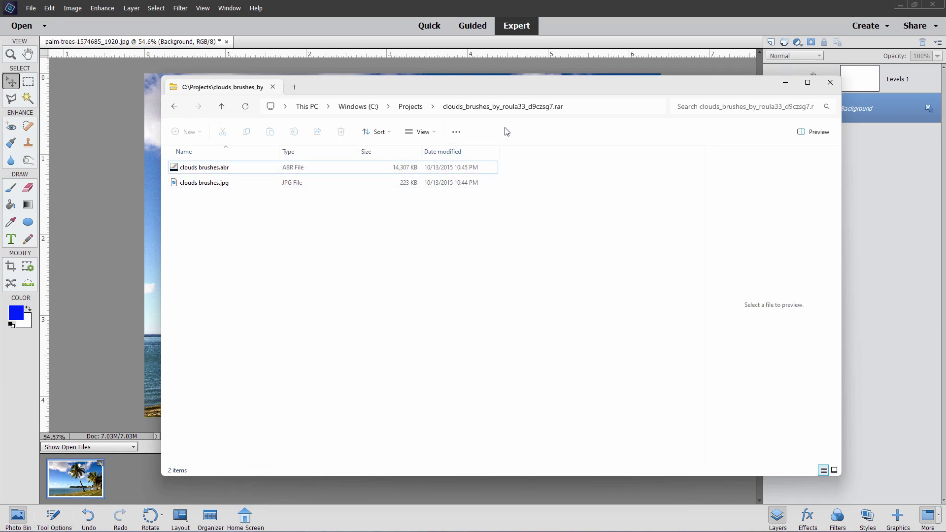
pyautogui.click(413, 108)
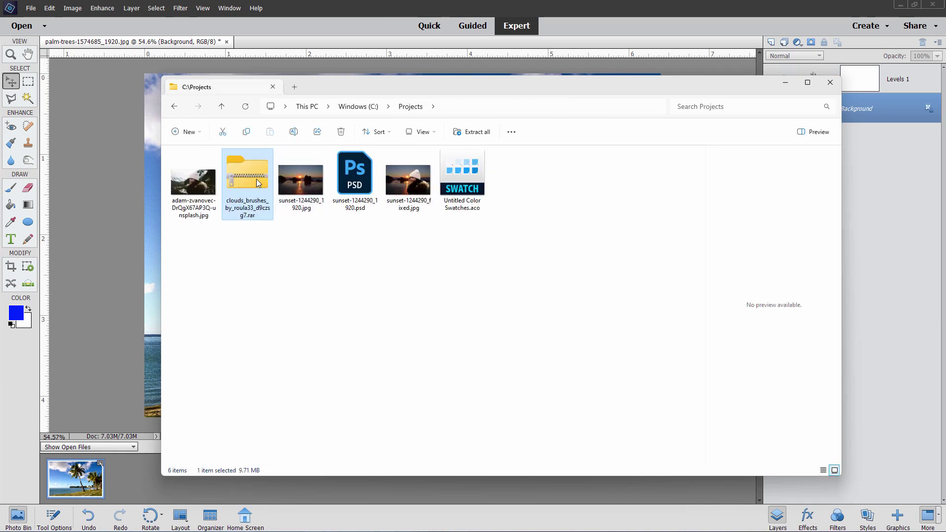
# Extract the archive into a new clouds_brushes_by_roula33_d9czsg7 folder in Projects.
pyautogui.rightClick(250, 179)
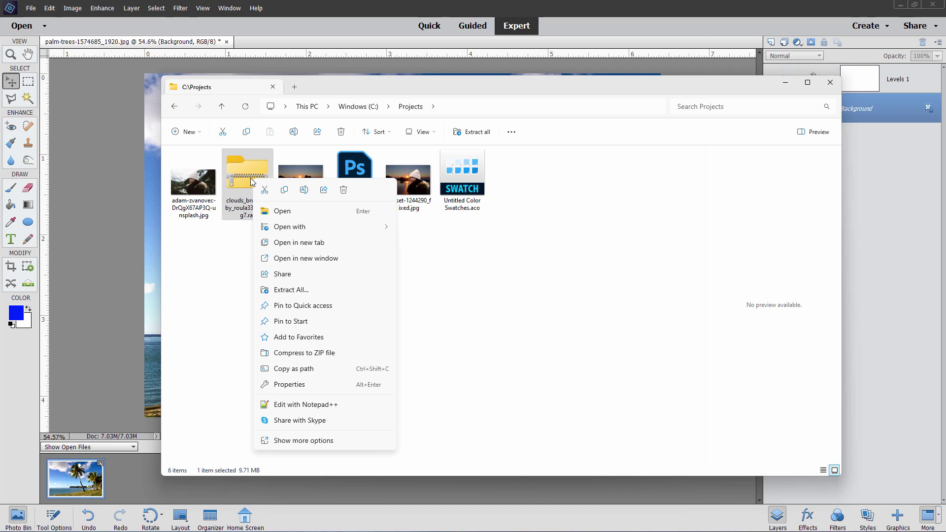
pyautogui.click(297, 291)
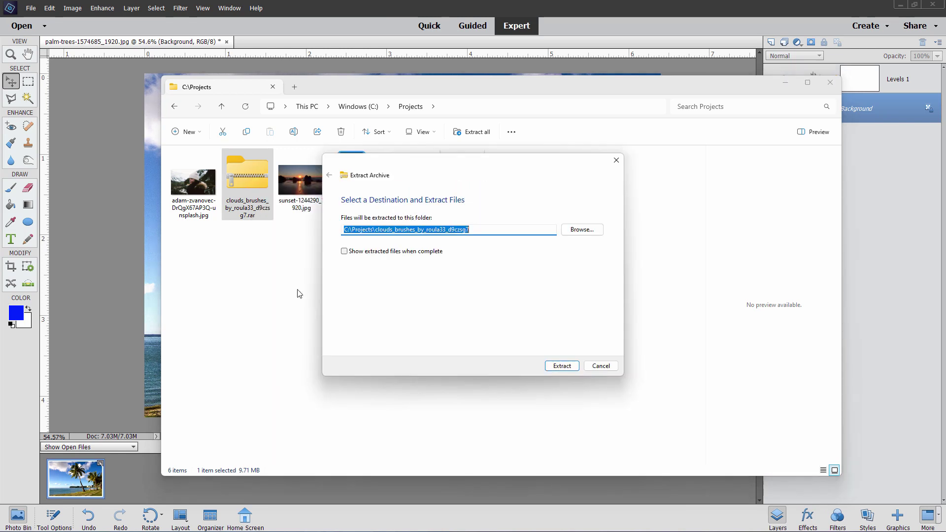
pyautogui.click(562, 365)
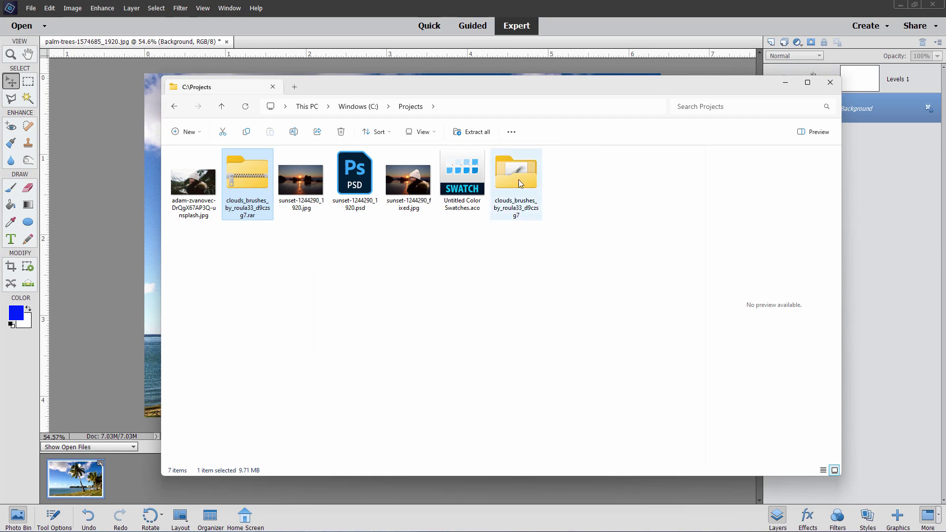
# Load clouds brushes.abr into the Brush tool's brush picker.
pyautogui.click(353, 8)
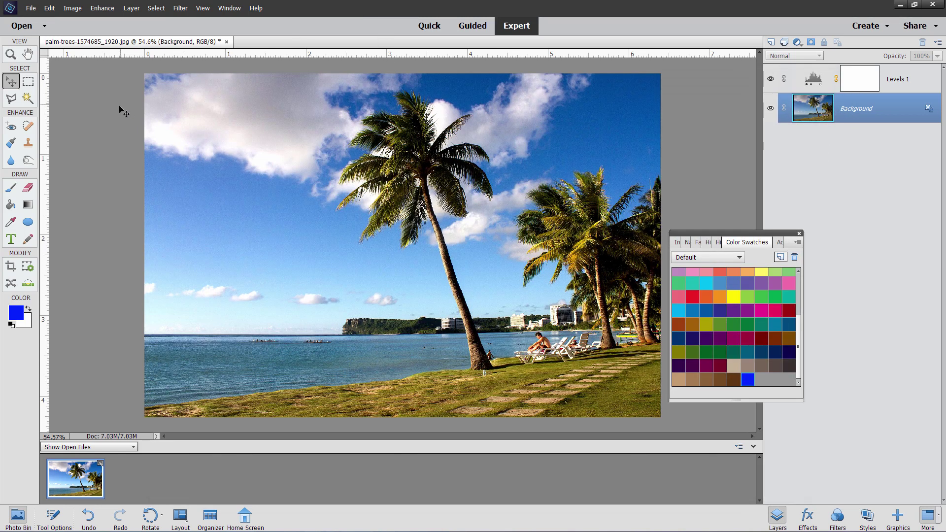
pyautogui.click(10, 188)
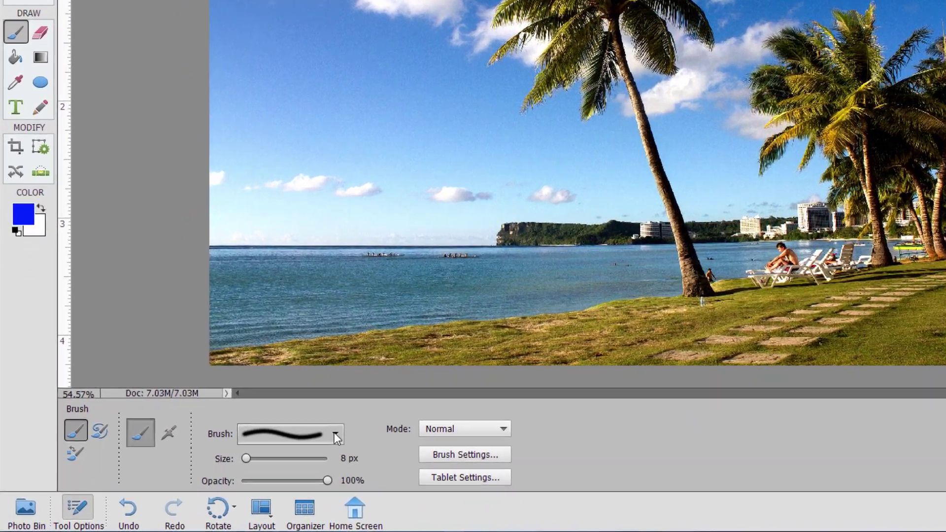
pyautogui.click(231, 464)
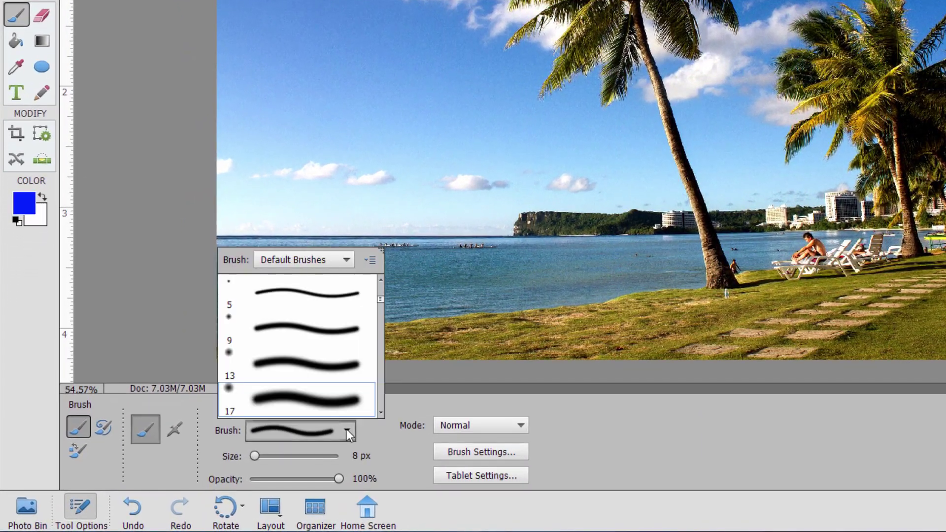
pyautogui.click(370, 261)
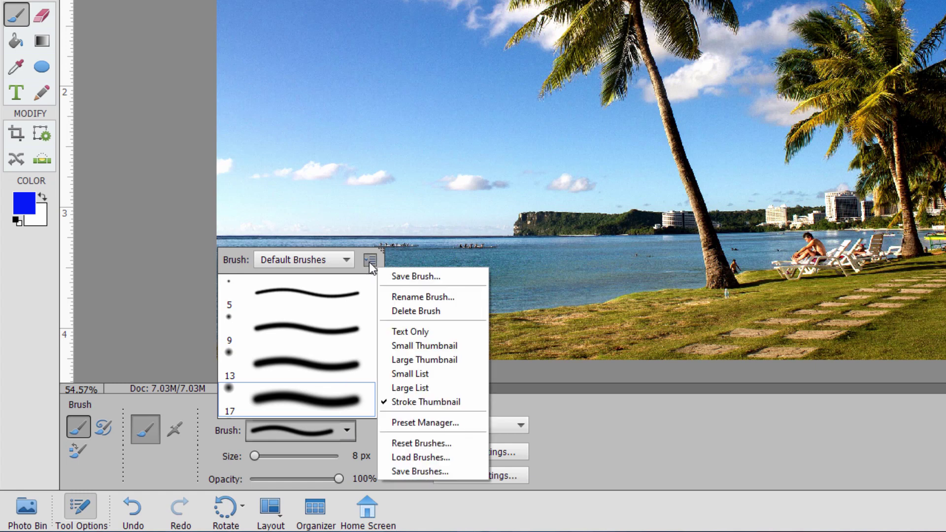
pyautogui.click(411, 457)
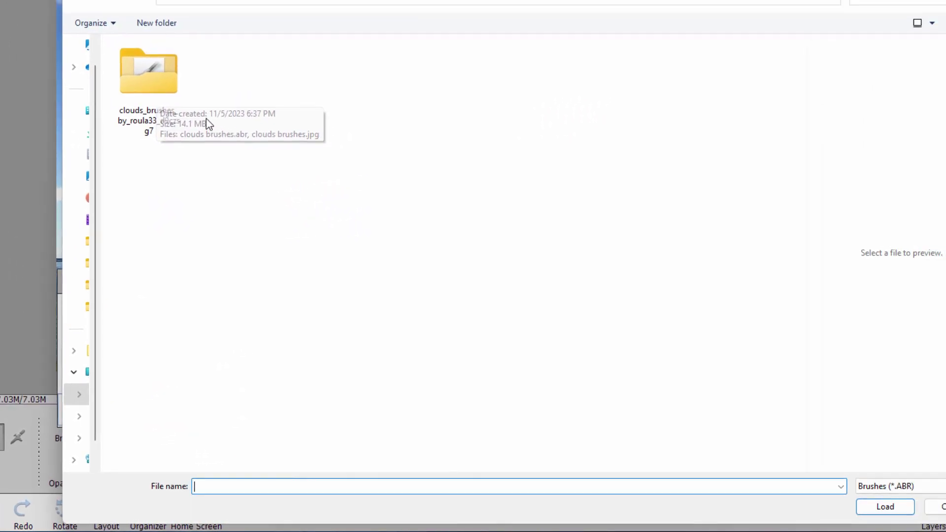
pyautogui.doubleClick(150, 89)
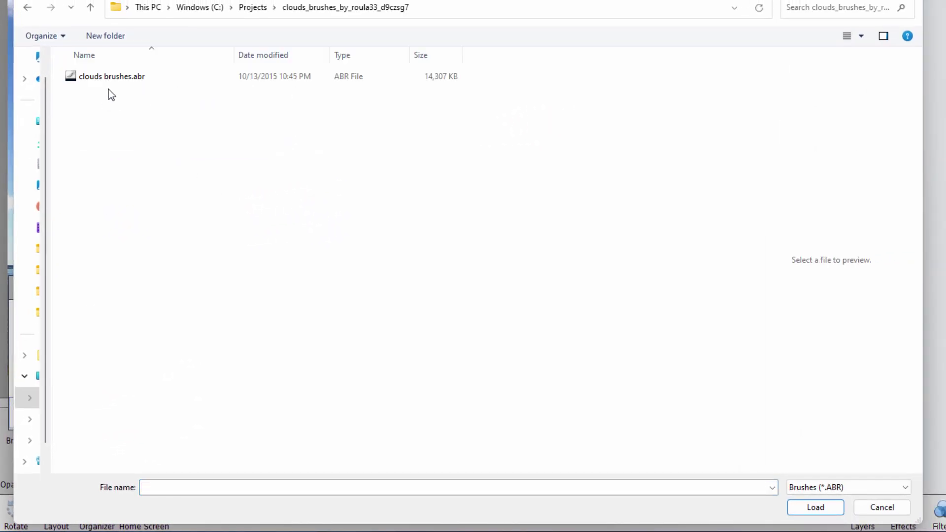
pyautogui.click(100, 79)
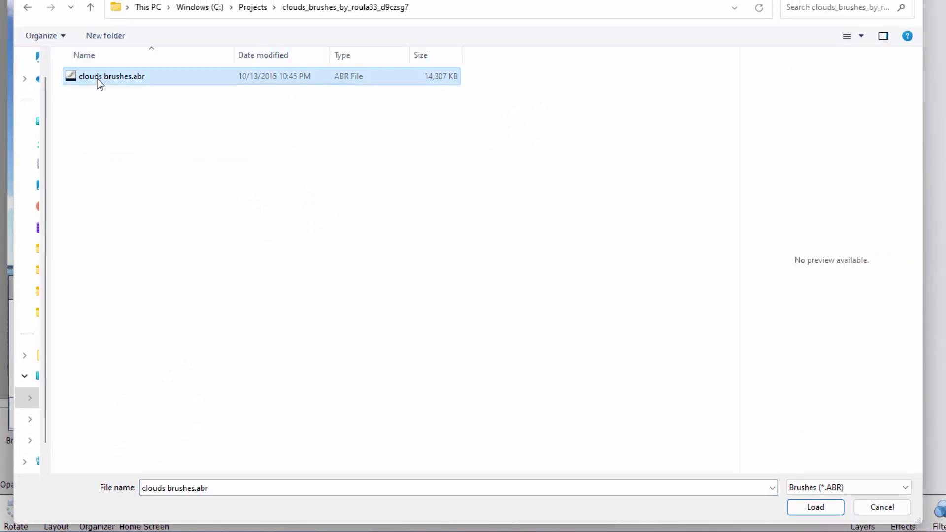
pyautogui.click(814, 507)
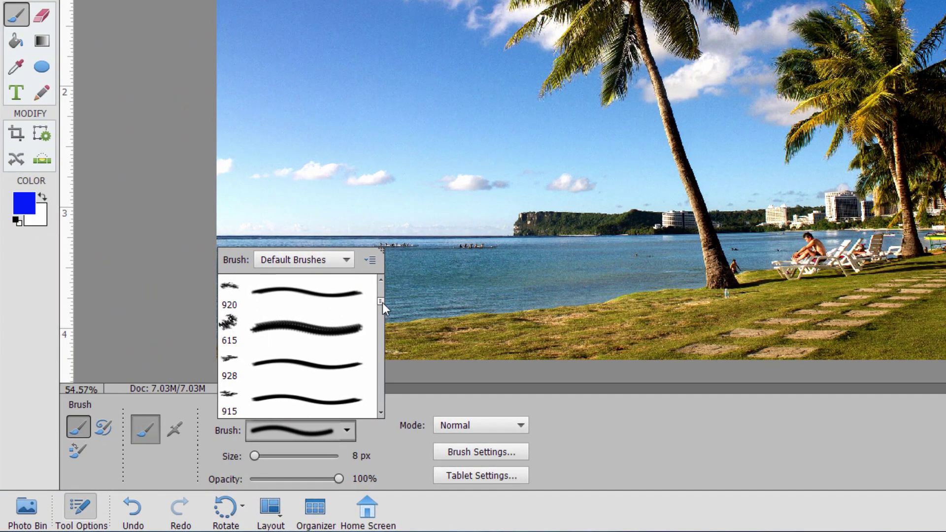
# Set up cloud brush 884 in white at 592 px, testing a stamp then undoing it.
pyautogui.moveTo(383, 303)
pyautogui.mouseDown()
pyautogui.moveTo(383, 291)
pyautogui.moveTo(383, 314)
pyautogui.mouseUp()
pyautogui.click(226, 336)
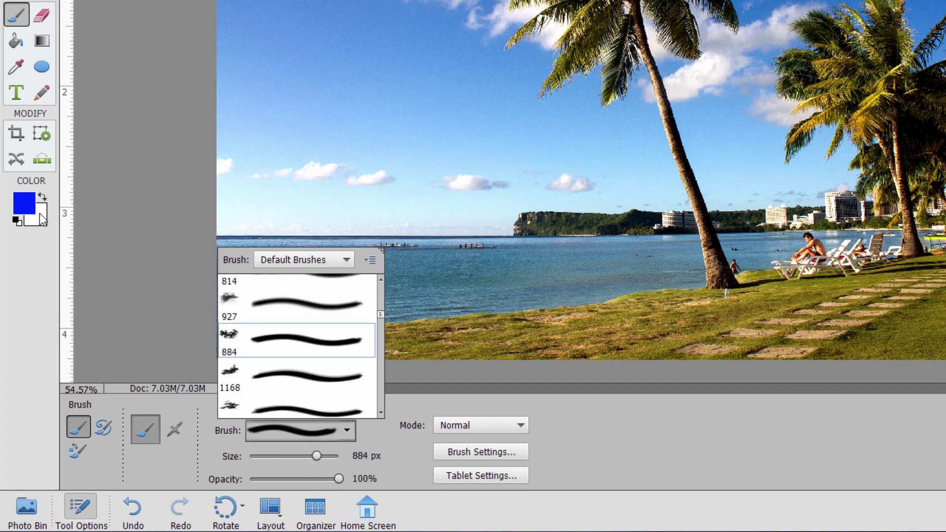
pyautogui.click(41, 197)
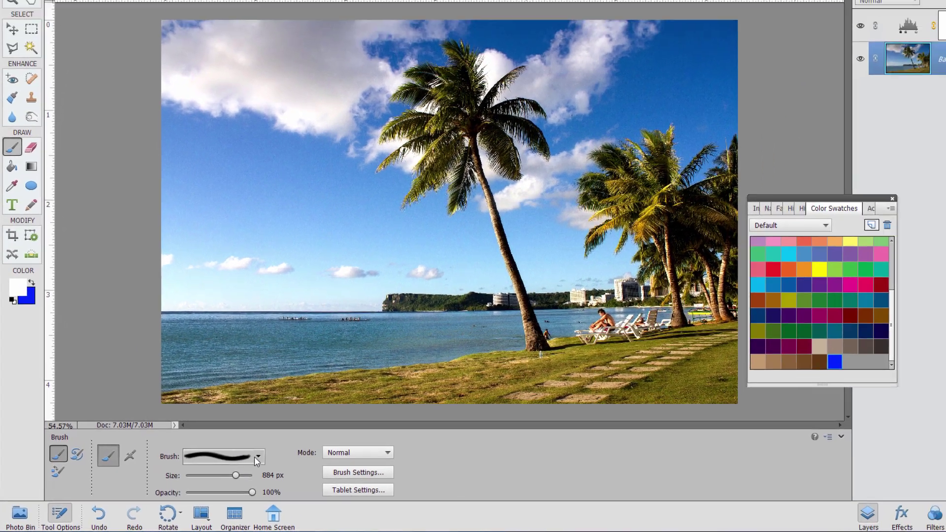
pyautogui.click(347, 430)
pyautogui.click(273, 325)
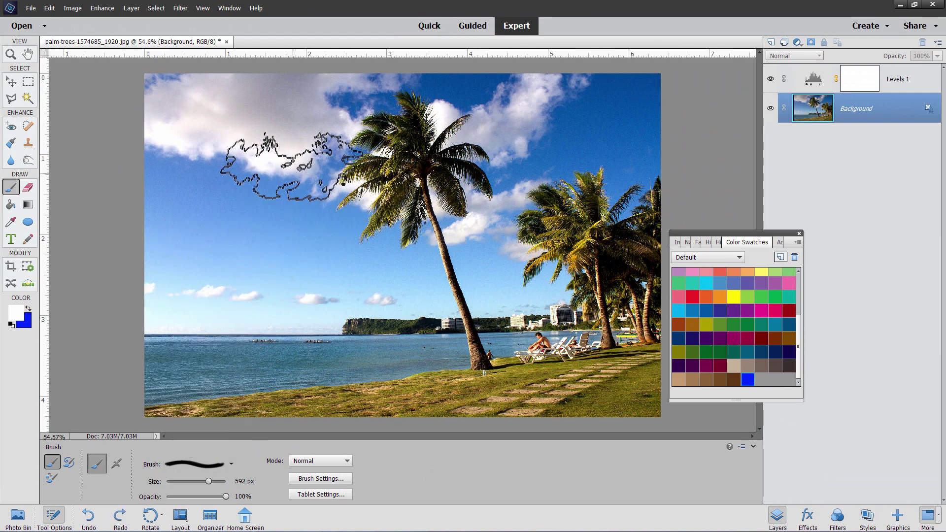
pyautogui.click(285, 167)
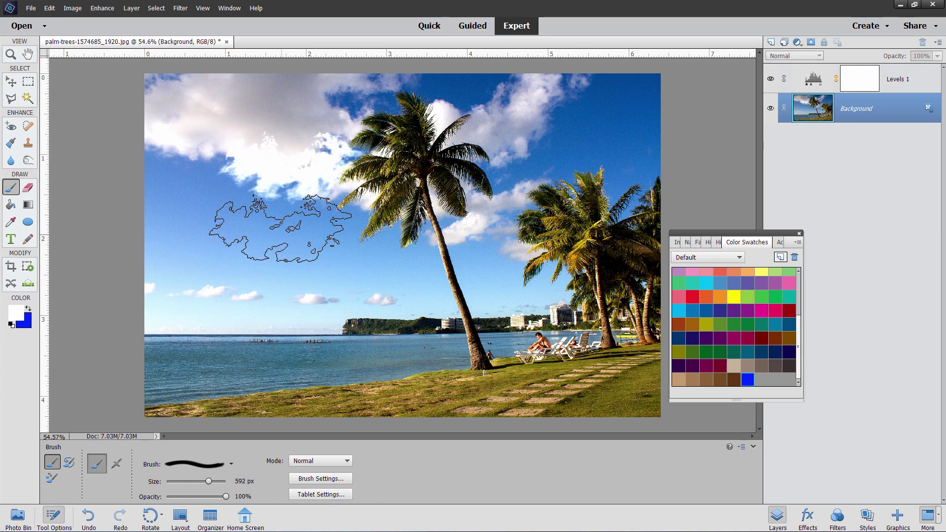
pyautogui.hotkey('ctrl', 'z')
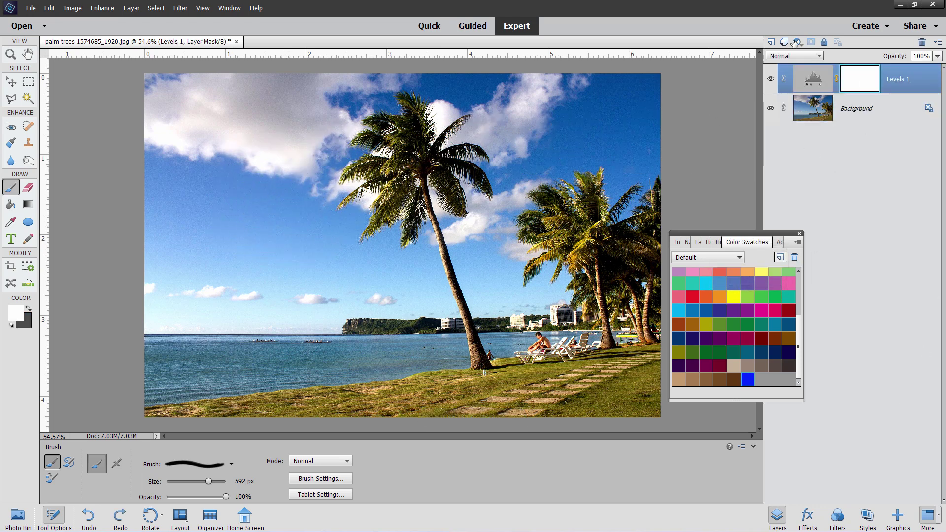
# On a new 75% opacity layer, paint a white cloud into the top-right sky.
pyautogui.click(772, 42)
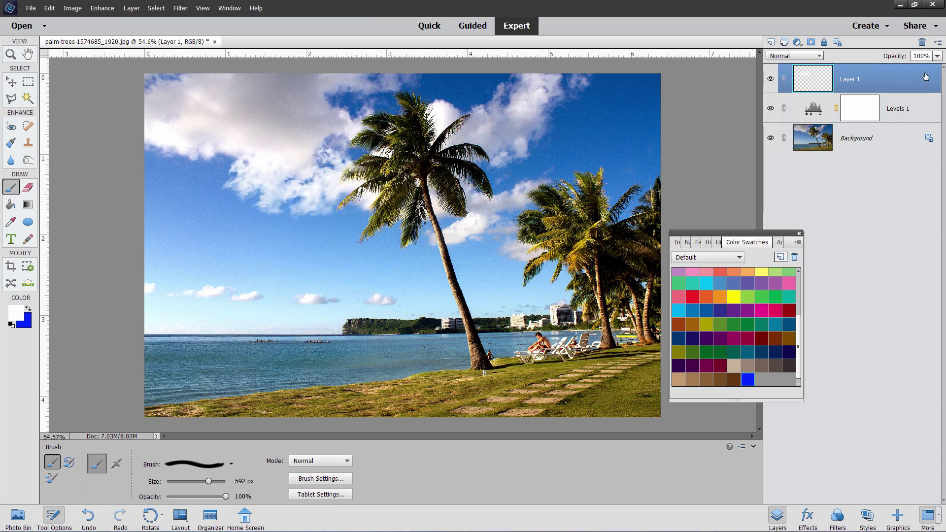
pyautogui.click(938, 56)
pyautogui.moveTo(940, 71); pyautogui.dragTo(930, 69)
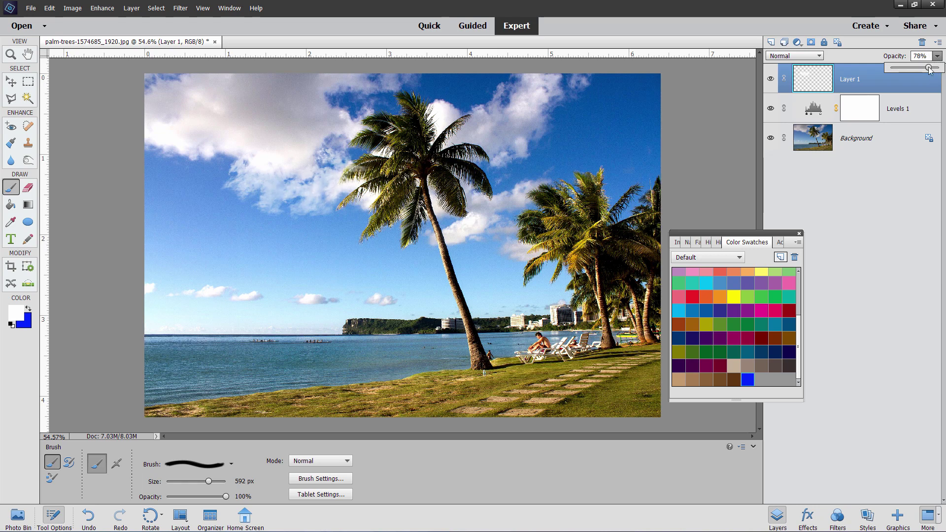
pyautogui.click(628, 74)
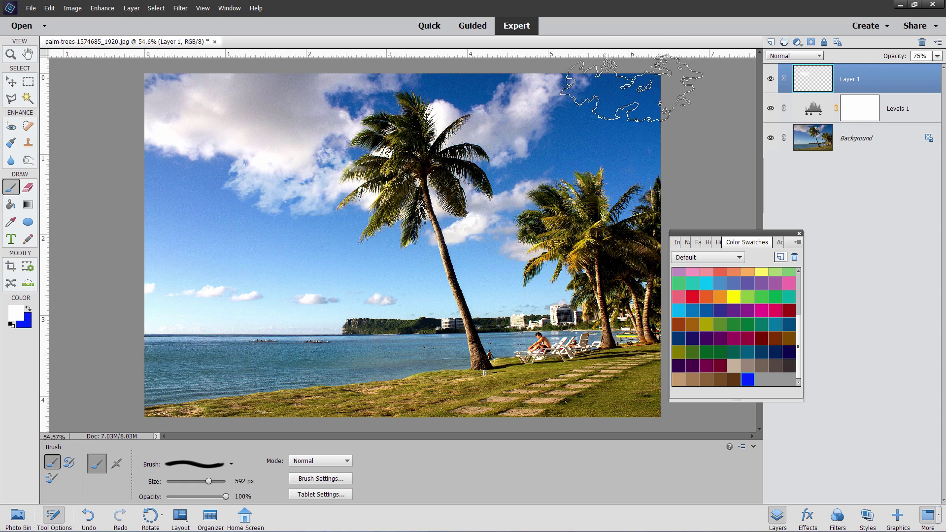
pyautogui.click(631, 79)
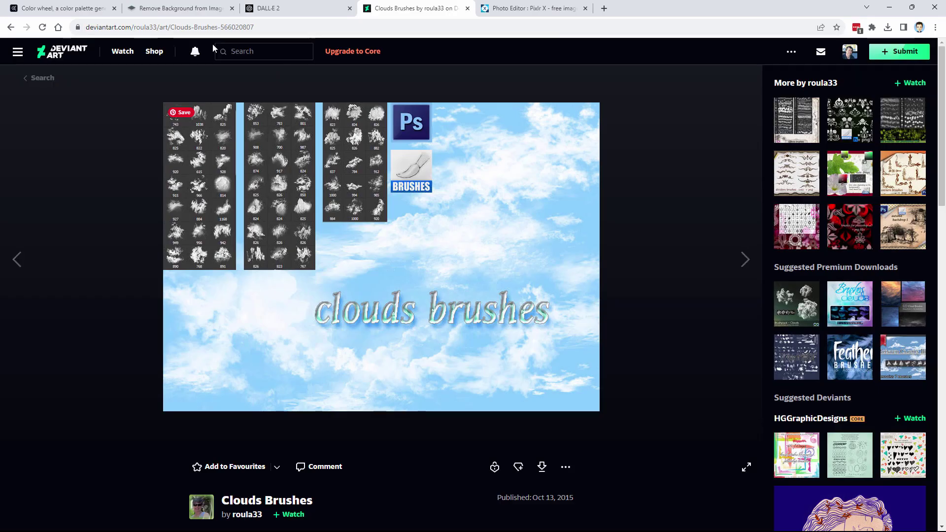
# Go back to DeviantArt's photoshop brushes search results and scroll through them.
pyautogui.click(11, 28)
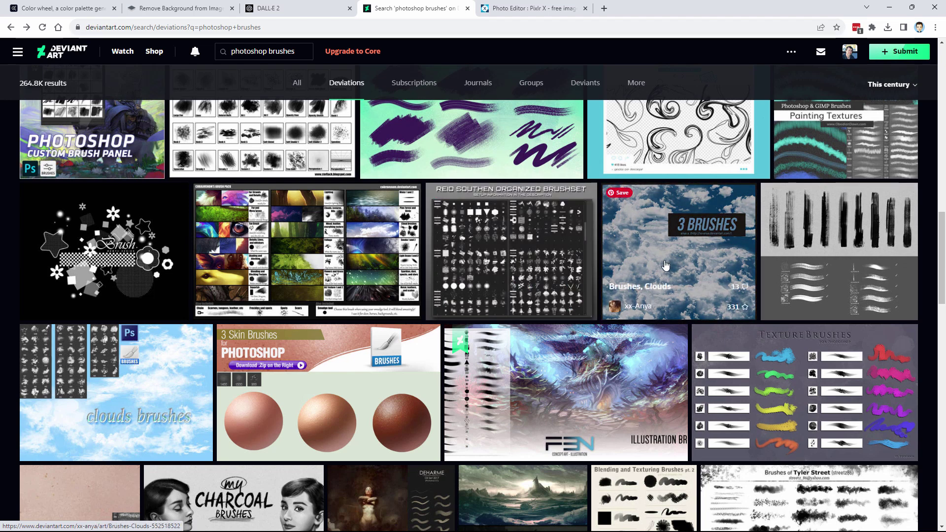
pyautogui.scroll(2, 663, 266)
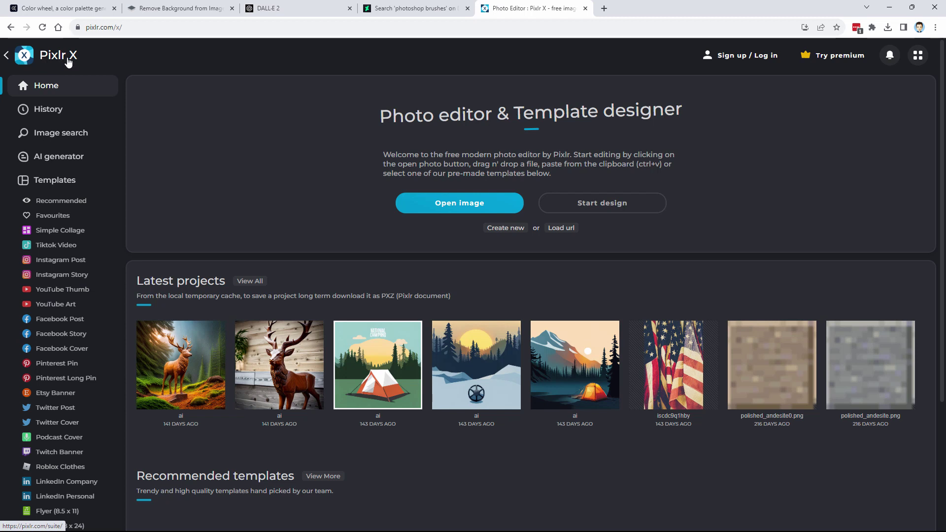
# Bring up Pixlr X at pixlr.com/x/ with its templates and latest projects.
pyautogui.click(137, 28)
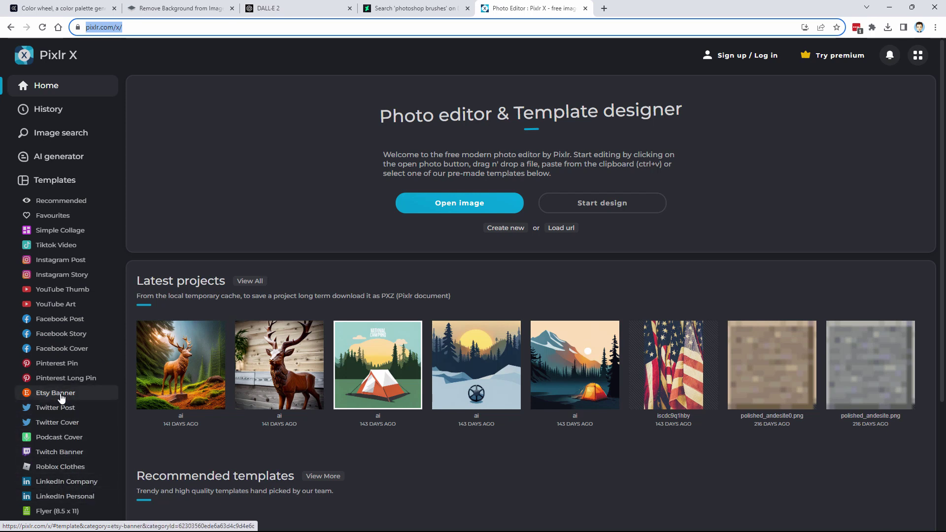
# Open the retro WANTED volunteers Facebook Cover template (1200 × 674 px) for editing.
pyautogui.click(54, 351)
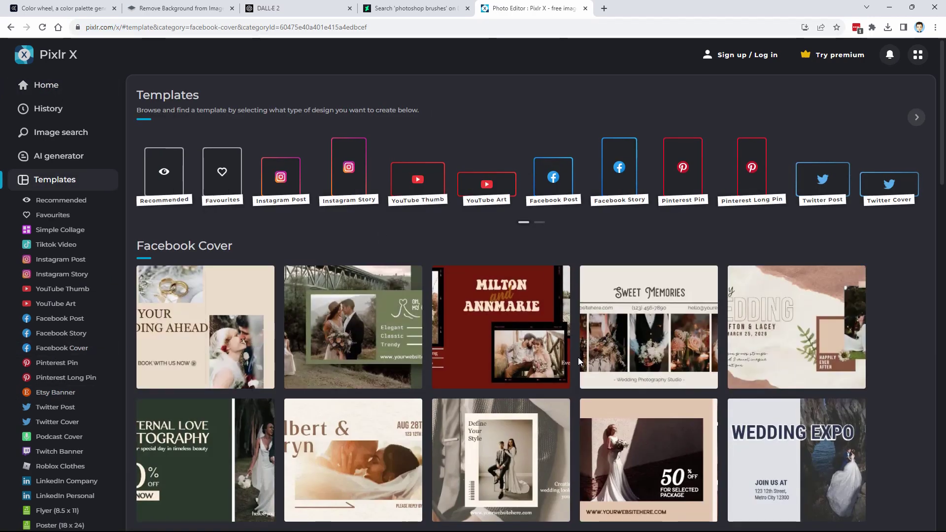
pyautogui.scroll(-7, 578, 357)
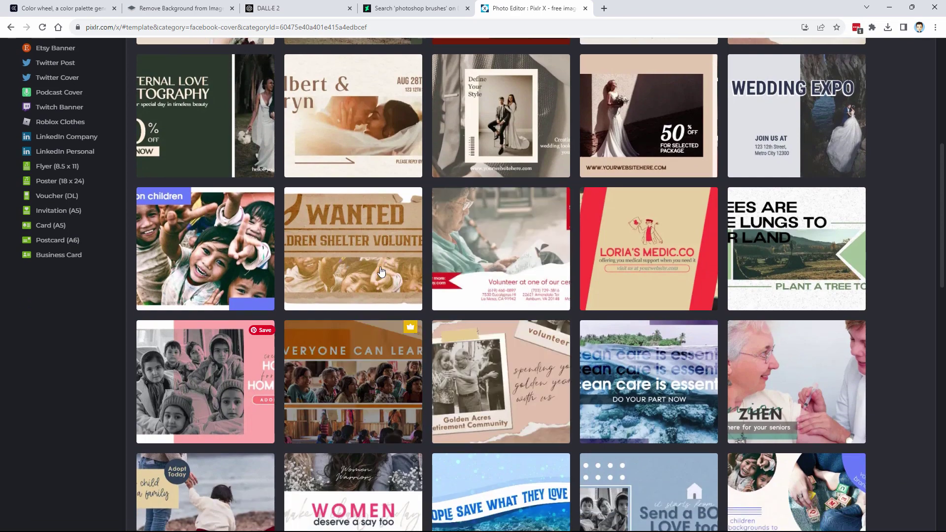
pyautogui.click(363, 234)
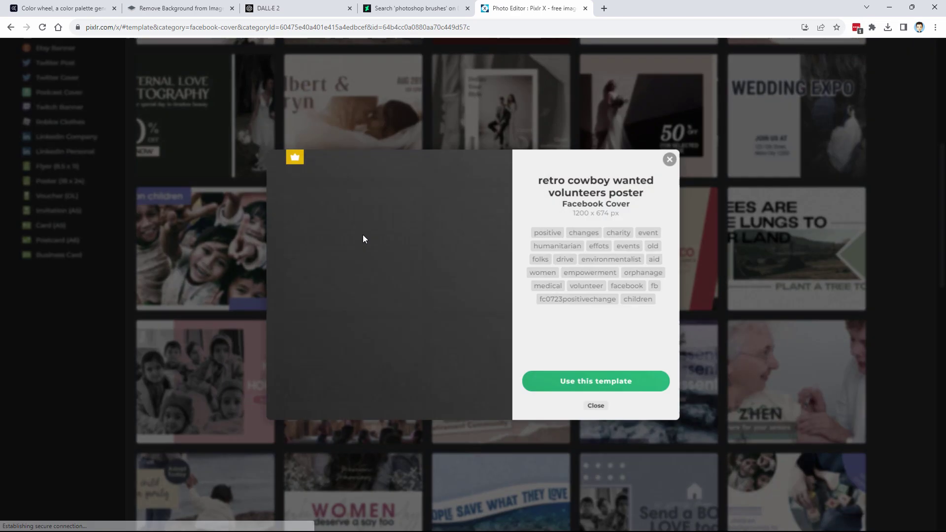
pyautogui.click(607, 383)
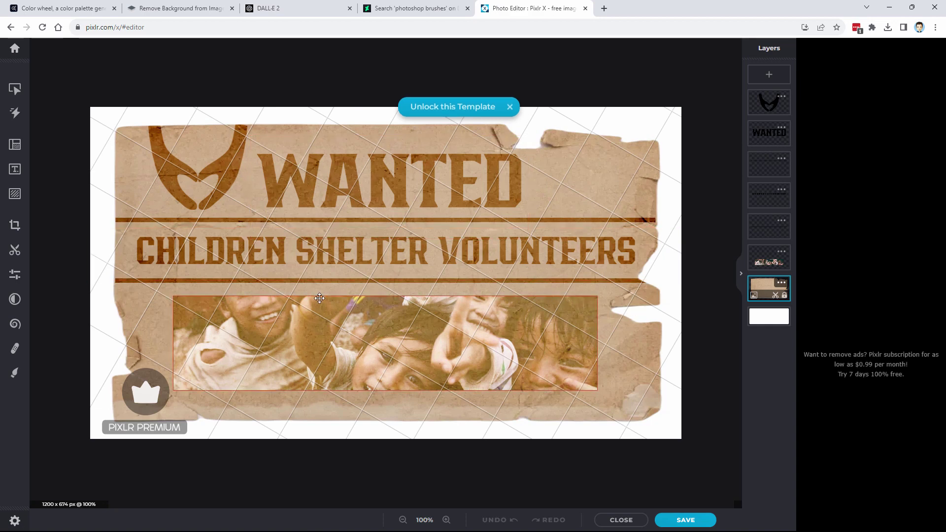
# Check the logo layer's settings and toggle the WANTED layer's visibility.
pyautogui.click(781, 98)
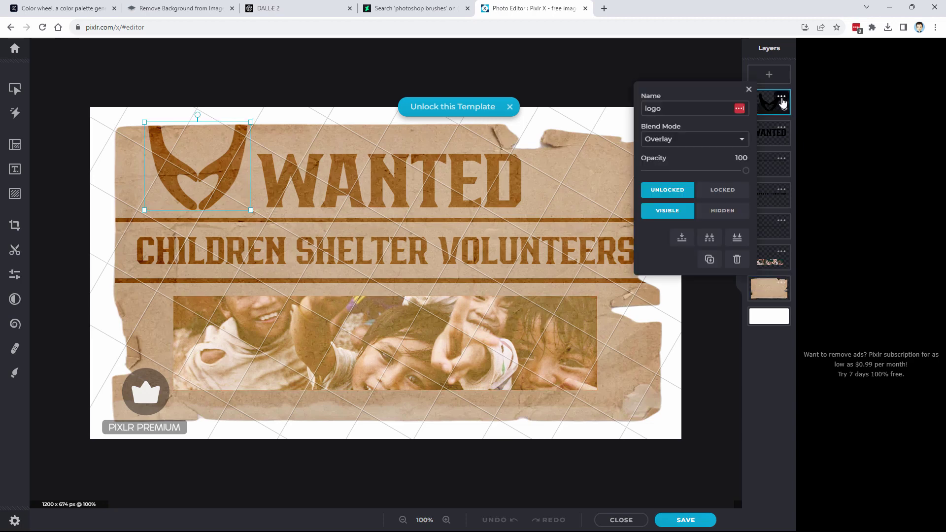
pyautogui.click(783, 101)
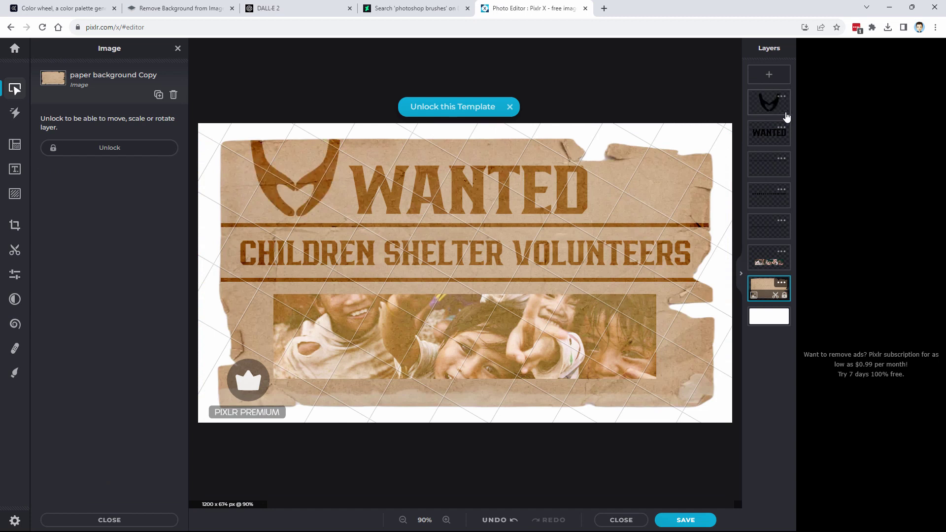
pyautogui.click(785, 142)
pyautogui.click(785, 142)
pyautogui.click(785, 142)
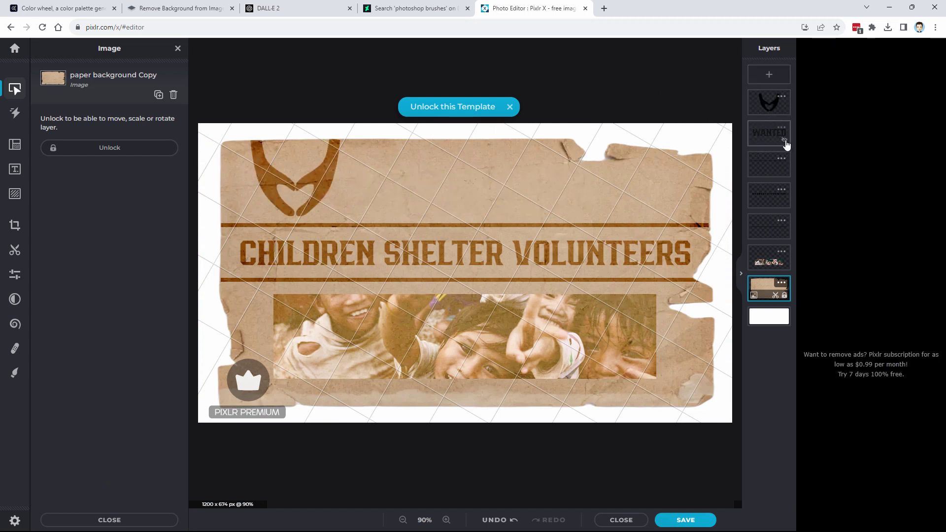
pyautogui.click(785, 142)
# Edit the WANTED headline text, then try saving the poster.
pyautogui.click(480, 183)
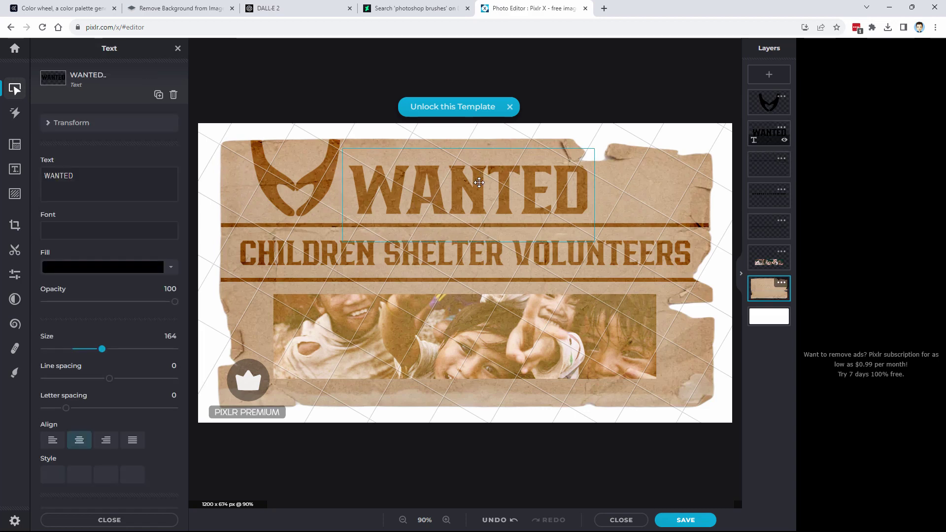
pyautogui.doubleClick(480, 183)
pyautogui.click(455, 170)
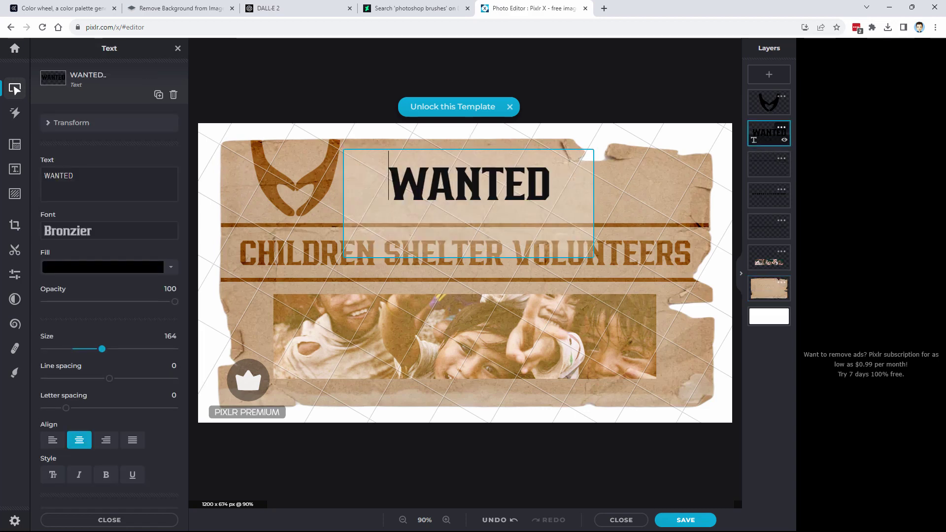
pyautogui.moveTo(399, 177); pyautogui.dragTo(570, 236)
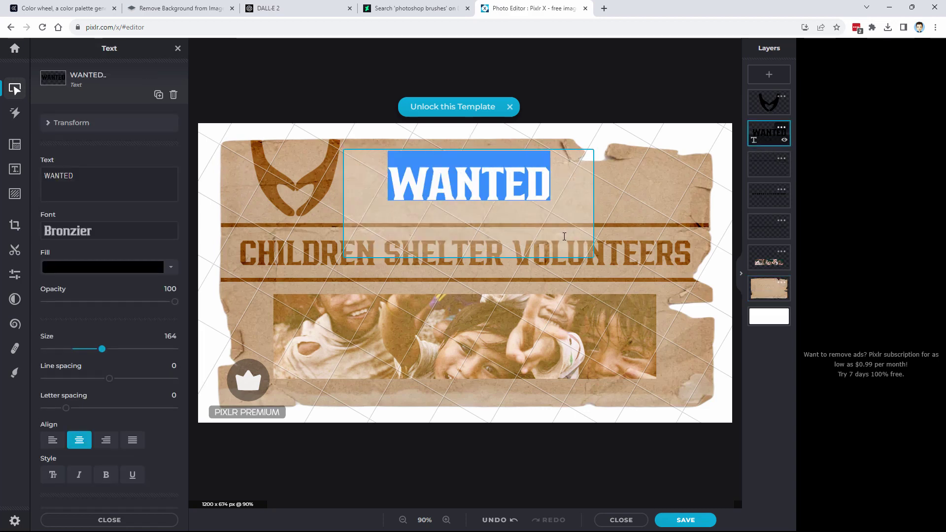
pyautogui.click(533, 196)
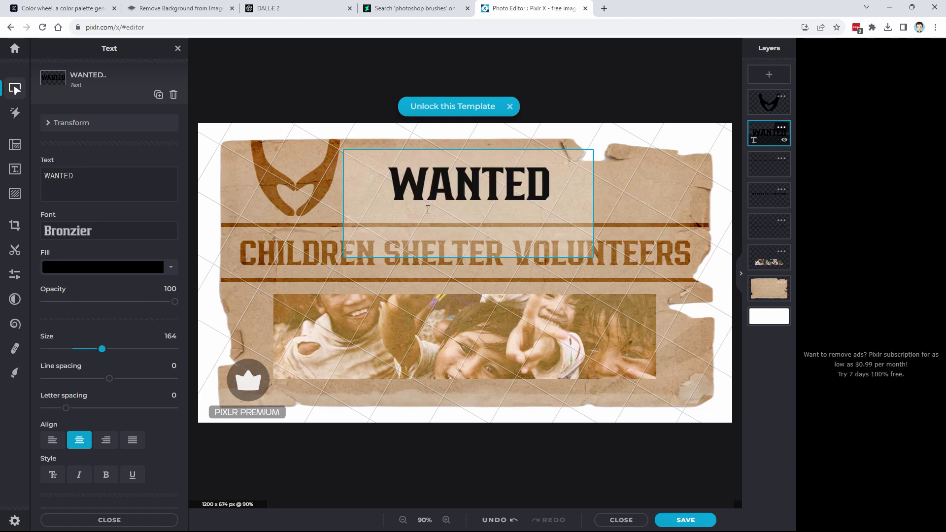
pyautogui.click(590, 81)
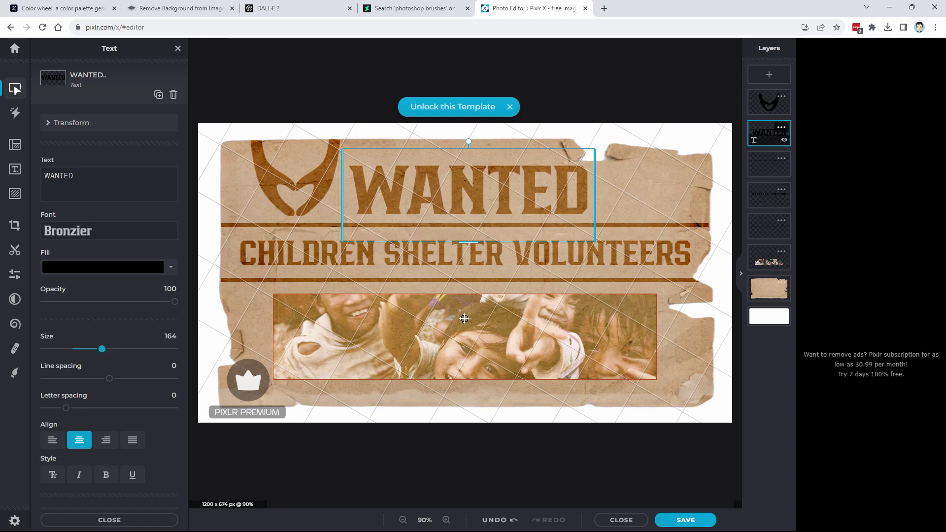
pyautogui.click(685, 520)
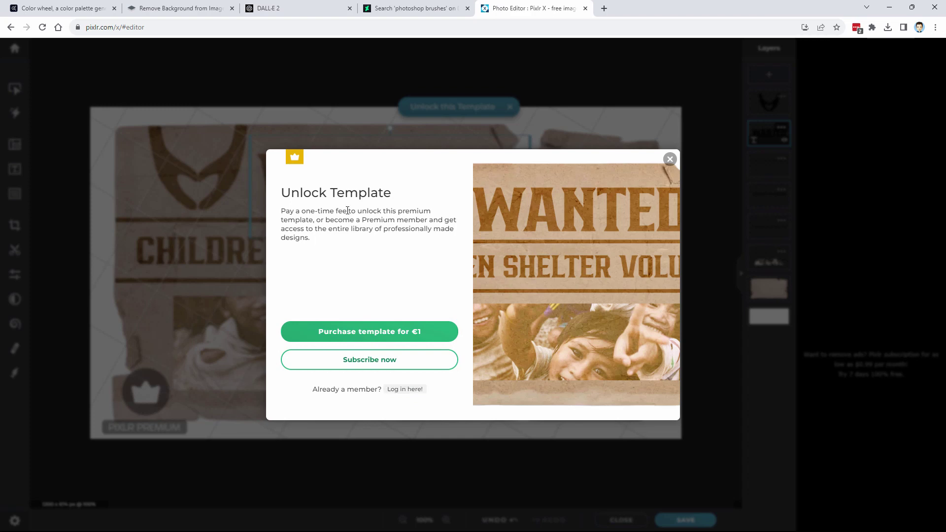
# Dismiss the Unlock Template offer and return to the Pixlr X templates home.
pyautogui.click(669, 159)
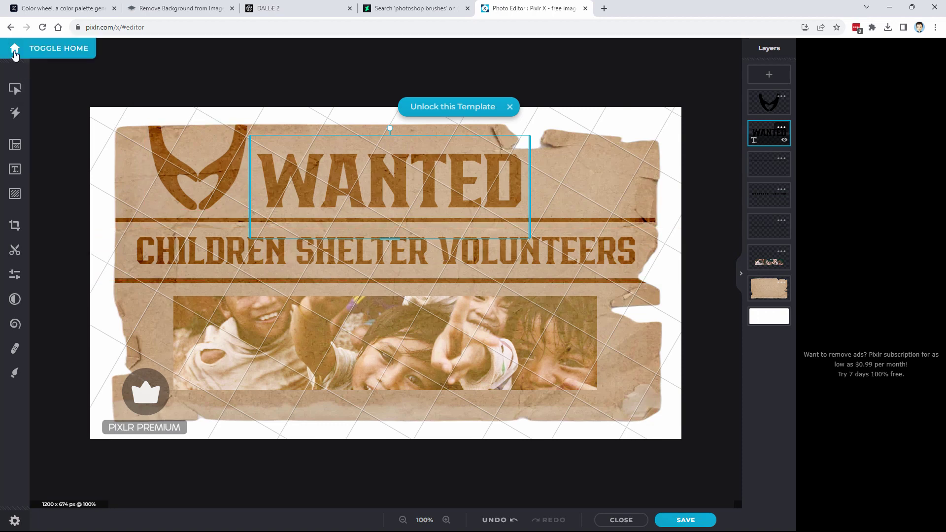
pyautogui.click(15, 48)
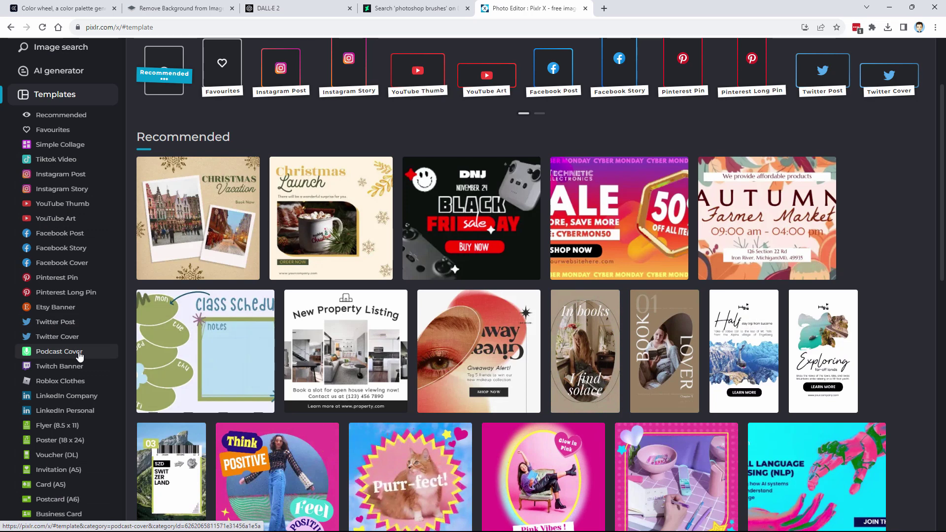
# In the AI generator, give the houses anime prompt the Comic Book style.
pyautogui.scroll(3, 74, 267)
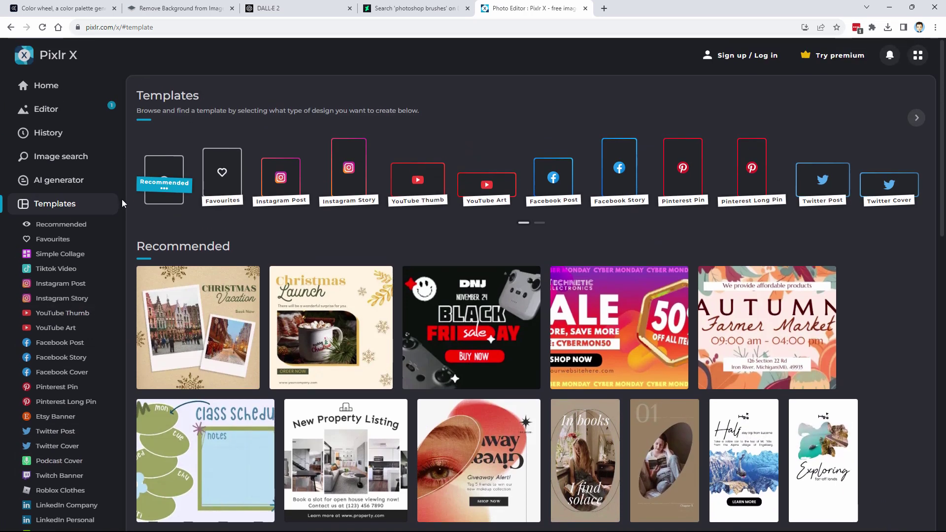
pyautogui.click(39, 186)
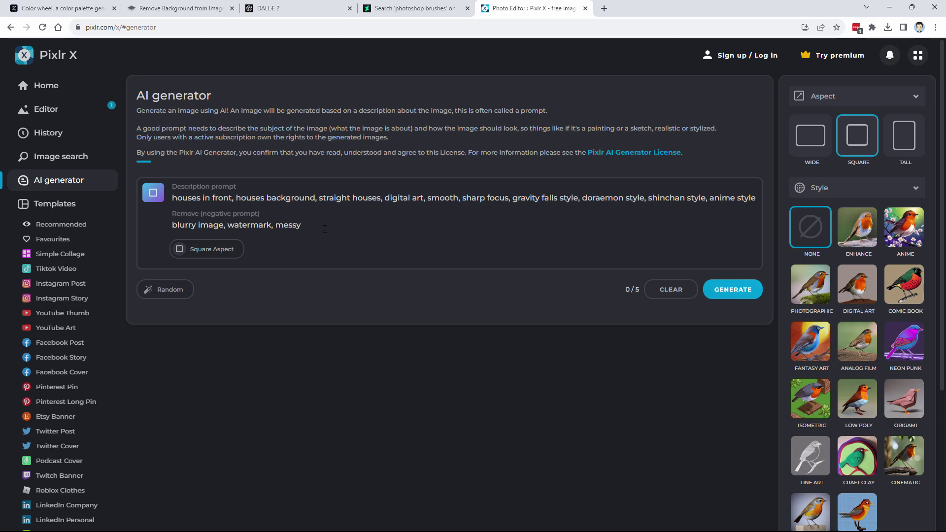
pyautogui.scroll(-1, 876, 184)
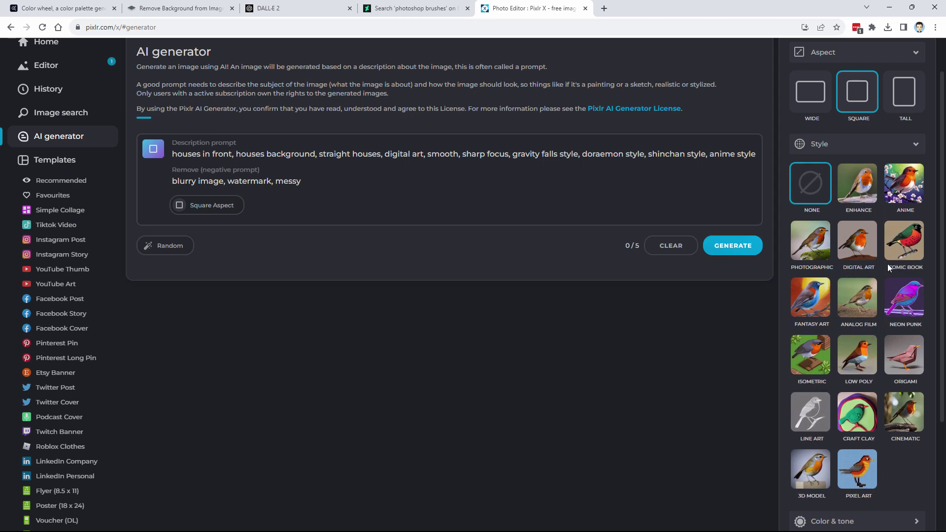
pyautogui.click(909, 256)
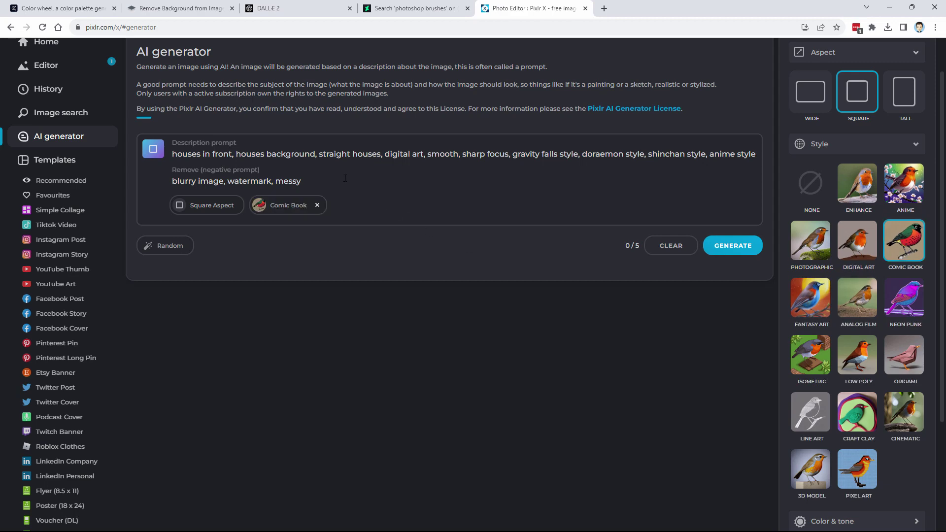
# Generate two comic-style street-of-houses images, using 1 of 5 free generations.
pyautogui.click(733, 246)
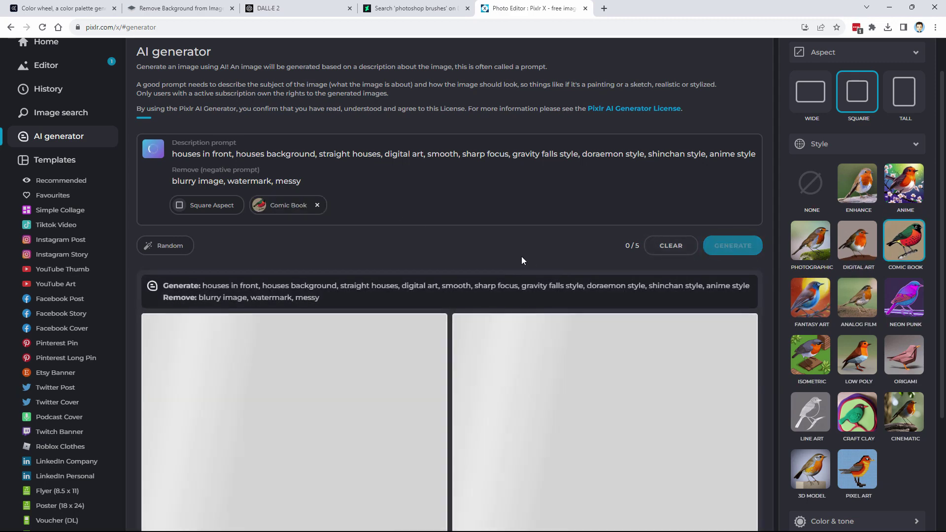
pyautogui.scroll(-3, 550, 250)
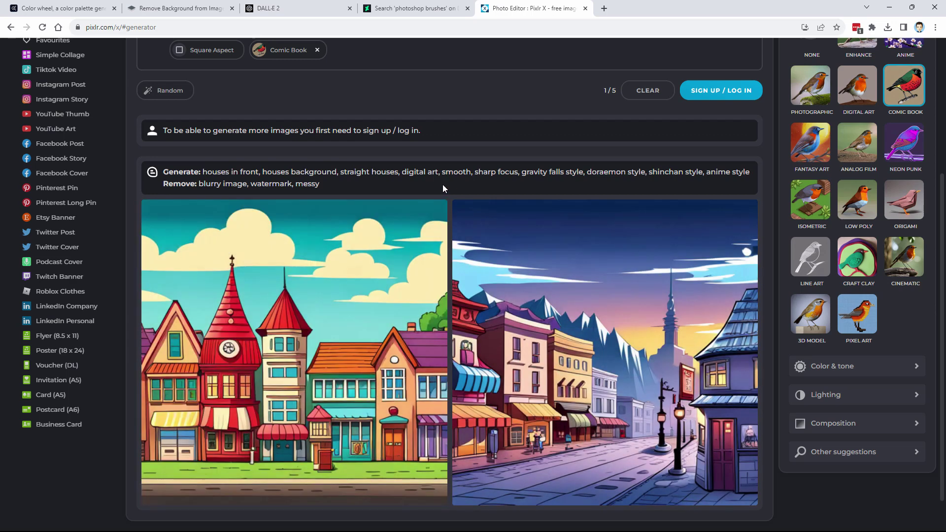
pyautogui.scroll(4, 443, 188)
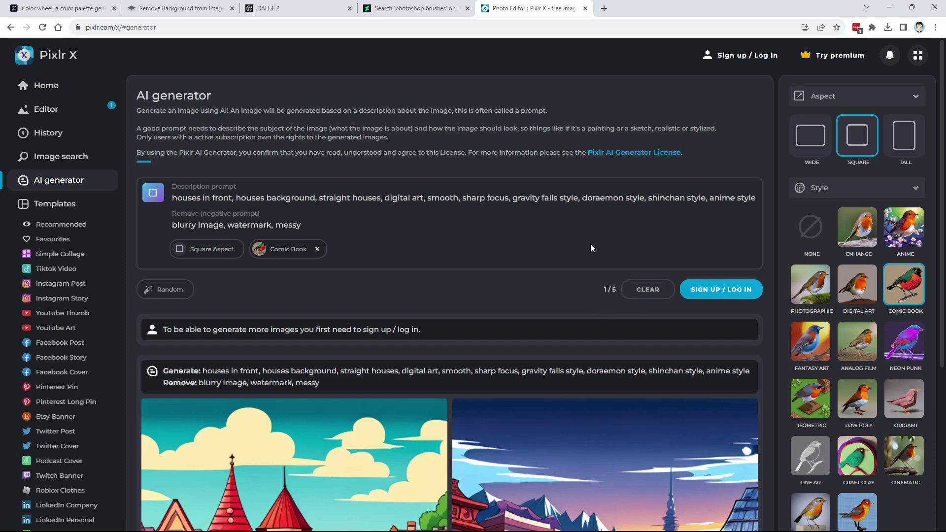
pyautogui.click(838, 55)
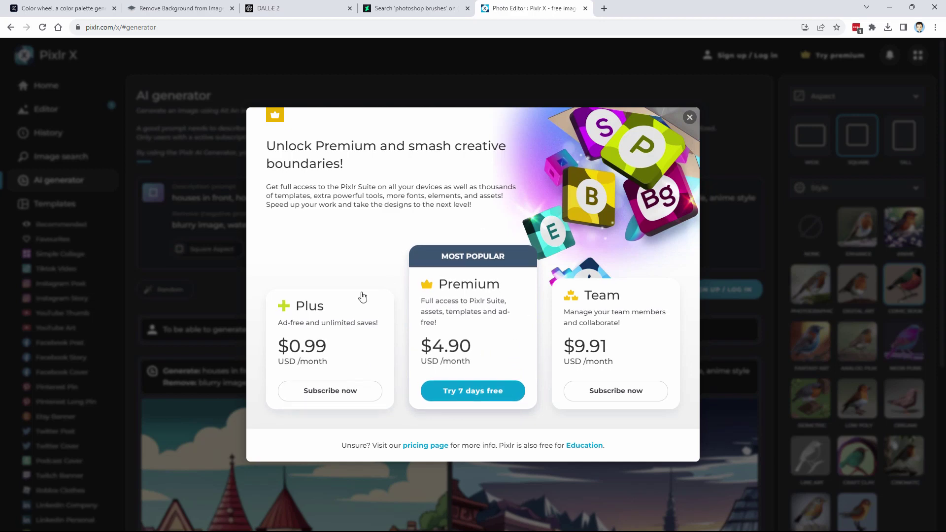
pyautogui.click(689, 117)
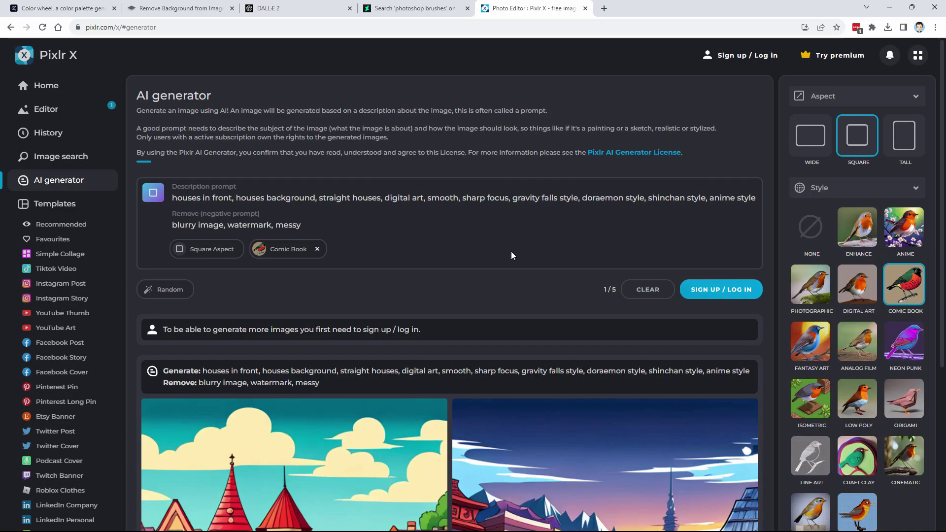
# Cycle through the Adobe Color, remove.bg, DALL·E 2, DeviantArt and Pixlr X tabs, then return to Adobe Color's wheel.
pyautogui.click(62, 9)
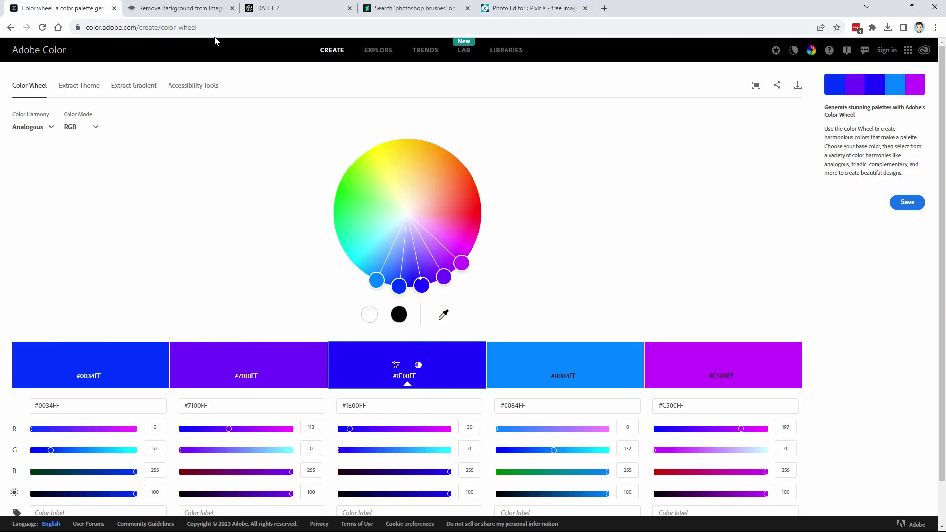
pyautogui.click(180, 9)
pyautogui.click(297, 14)
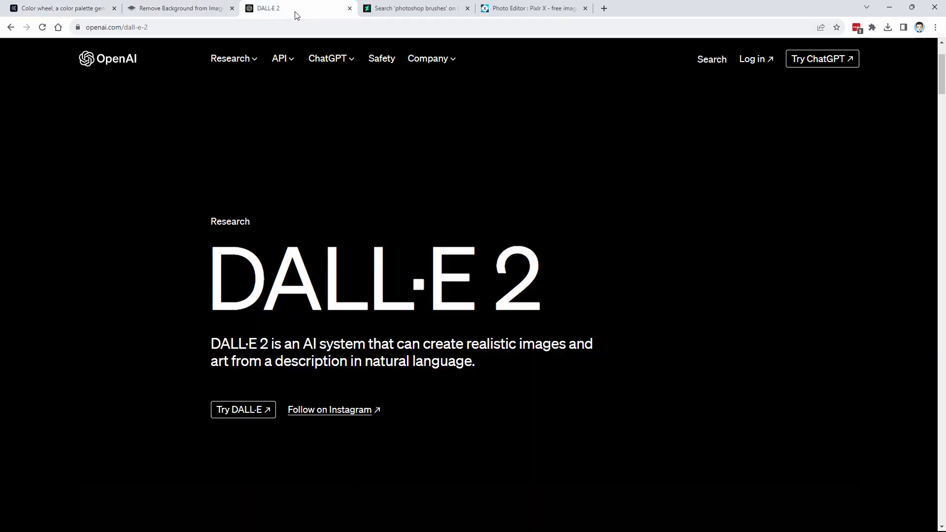
pyautogui.click(428, 15)
pyautogui.click(518, 14)
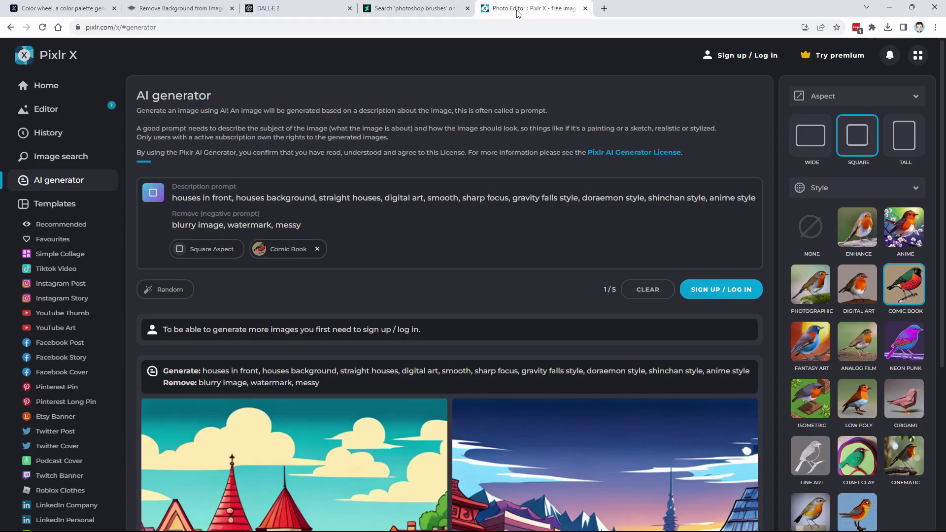
pyautogui.click(433, 11)
pyautogui.click(314, 10)
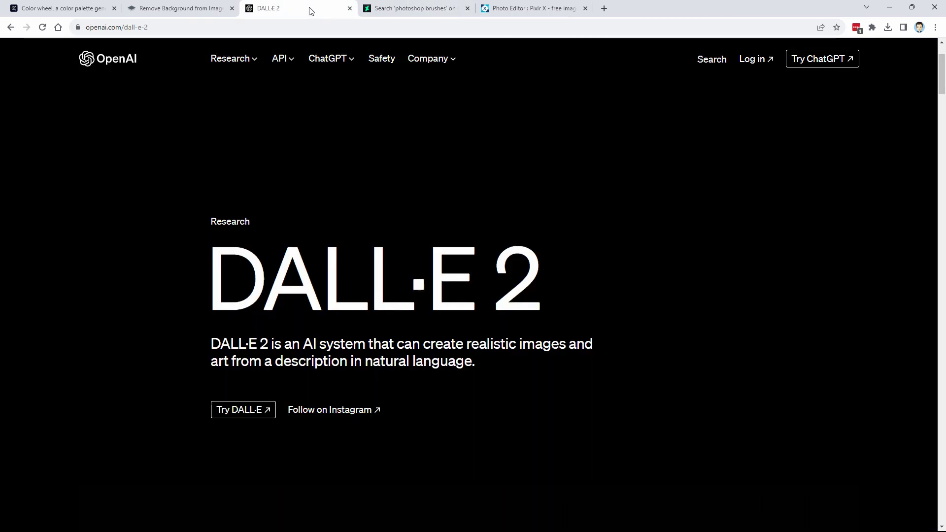
pyautogui.click(203, 10)
pyautogui.click(84, 12)
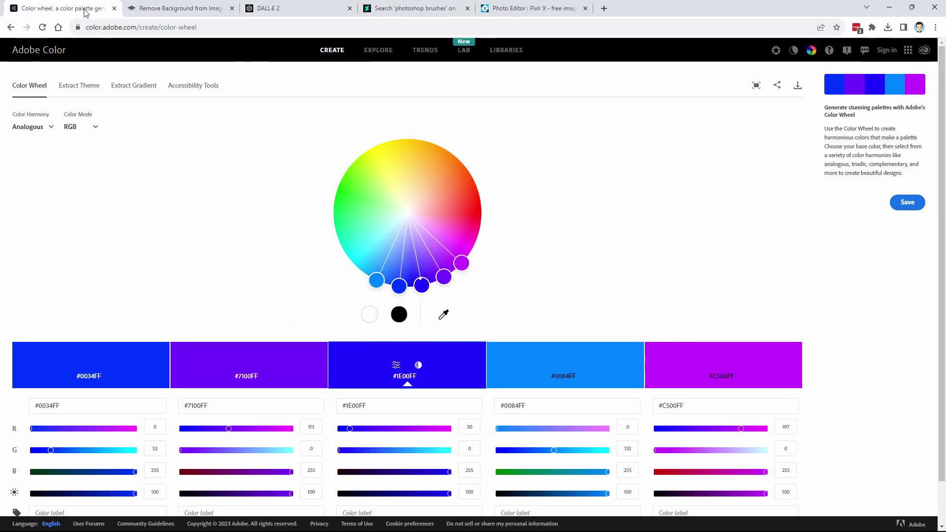